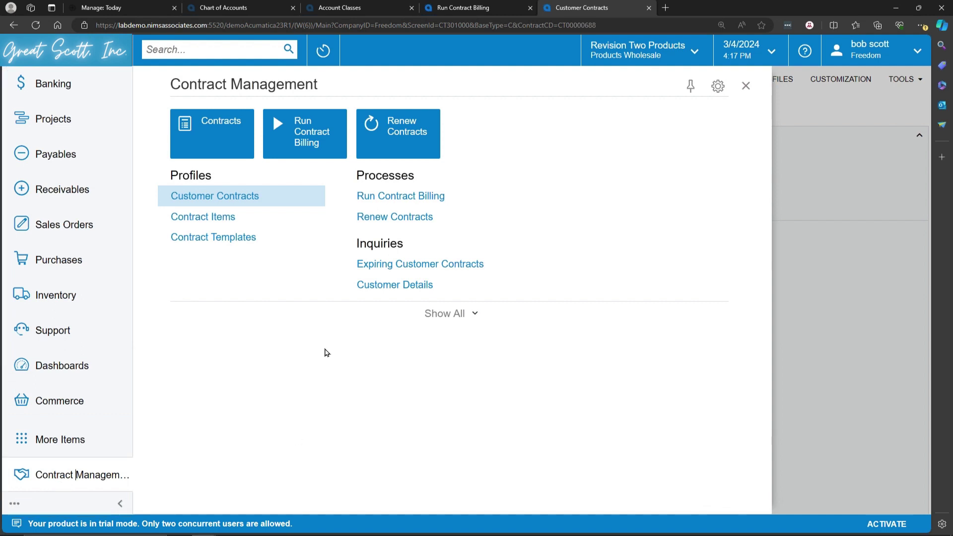
Step: Open the ONDEMAND – On Demand Customer Billing template from Contract Templates
{"action": "left_click", "coordinate": [451, 317]}
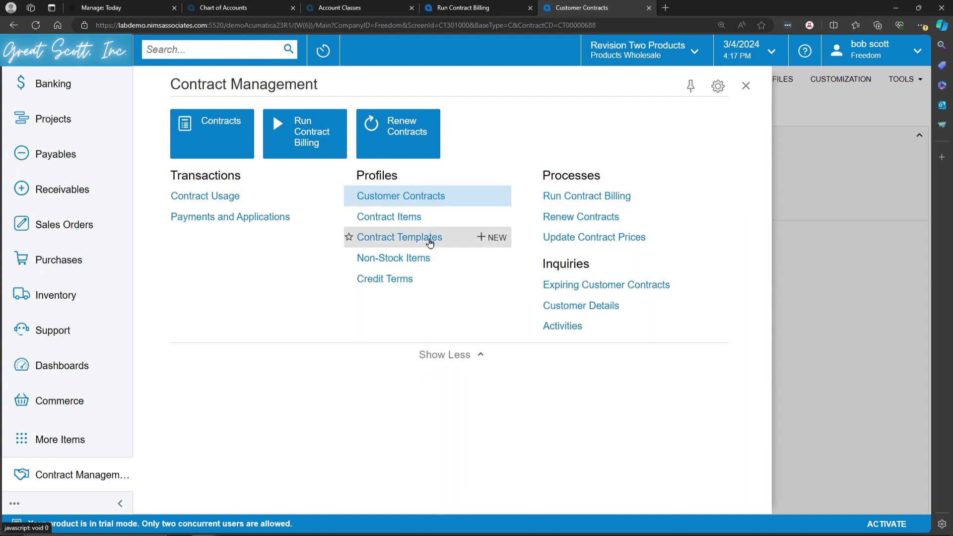
{"action": "left_click", "coordinate": [430, 242]}
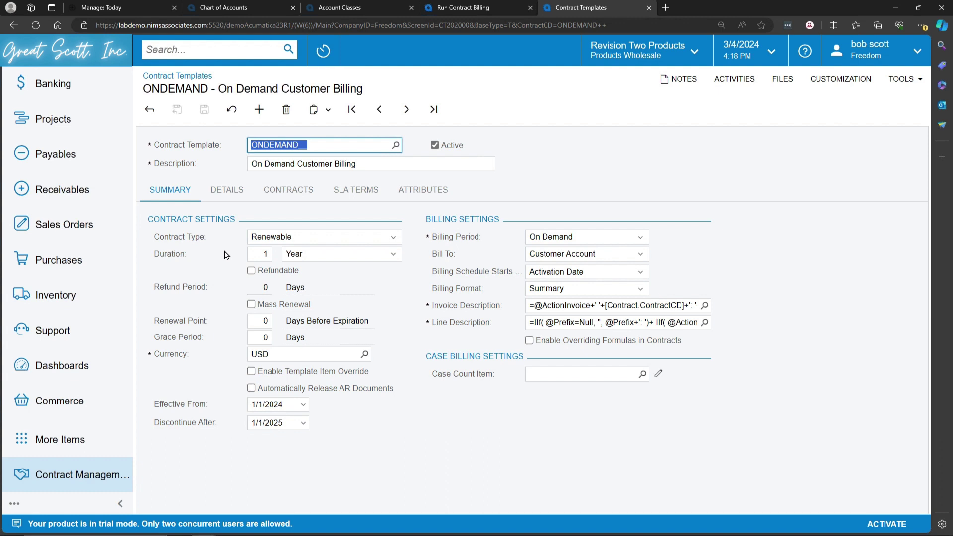
{"action": "left_click", "coordinate": [392, 238]}
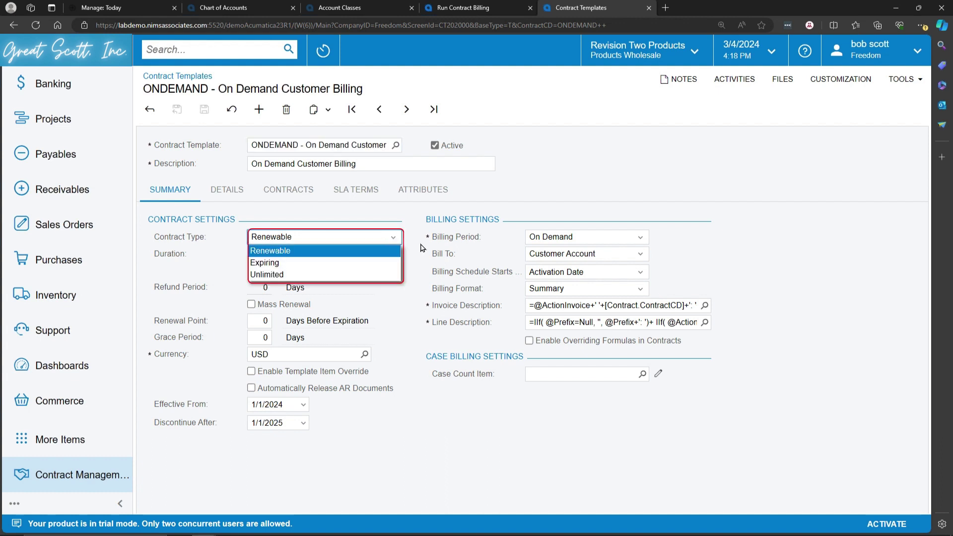
{"action": "left_click", "coordinate": [339, 274]}
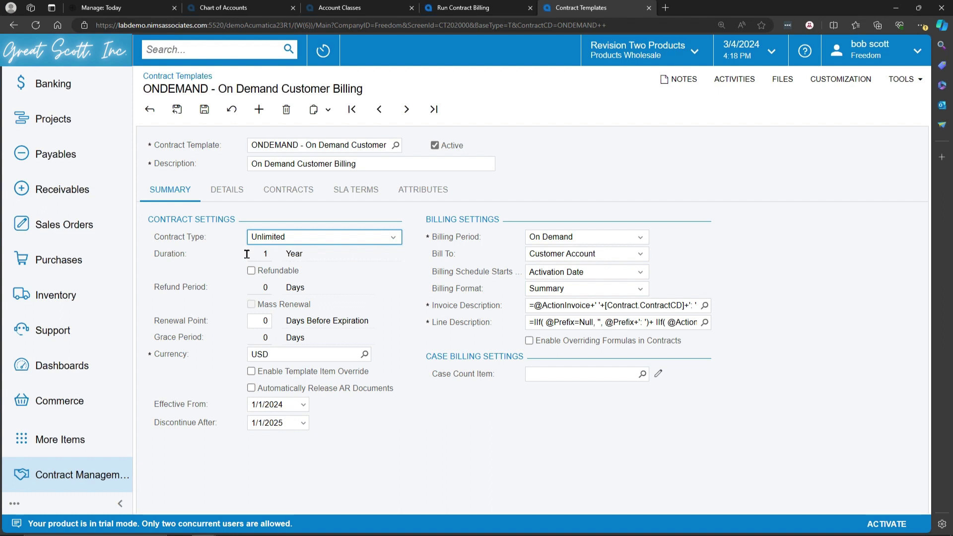
{"action": "left_click", "coordinate": [366, 238]}
{"action": "left_click", "coordinate": [357, 249]}
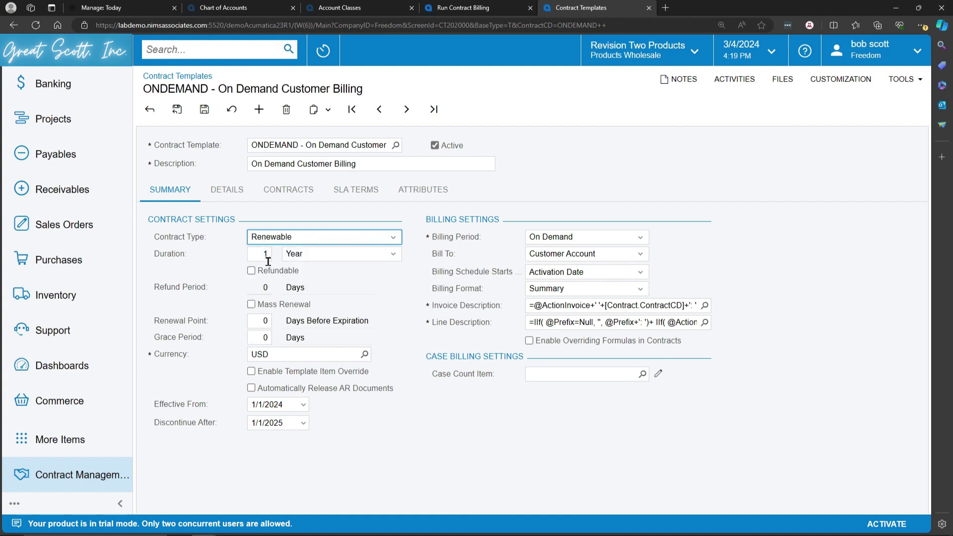
{"action": "left_click", "coordinate": [394, 254]}
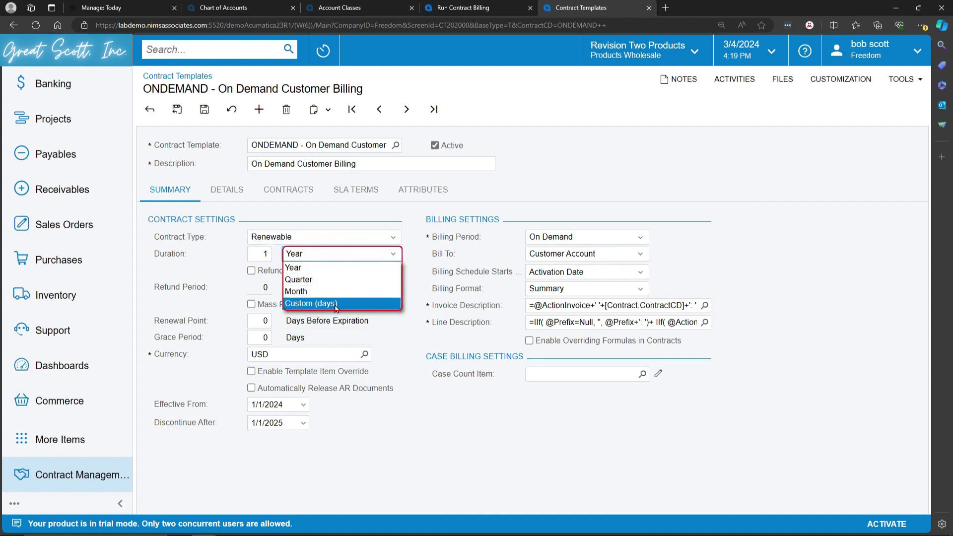
{"action": "left_click", "coordinate": [326, 269]}
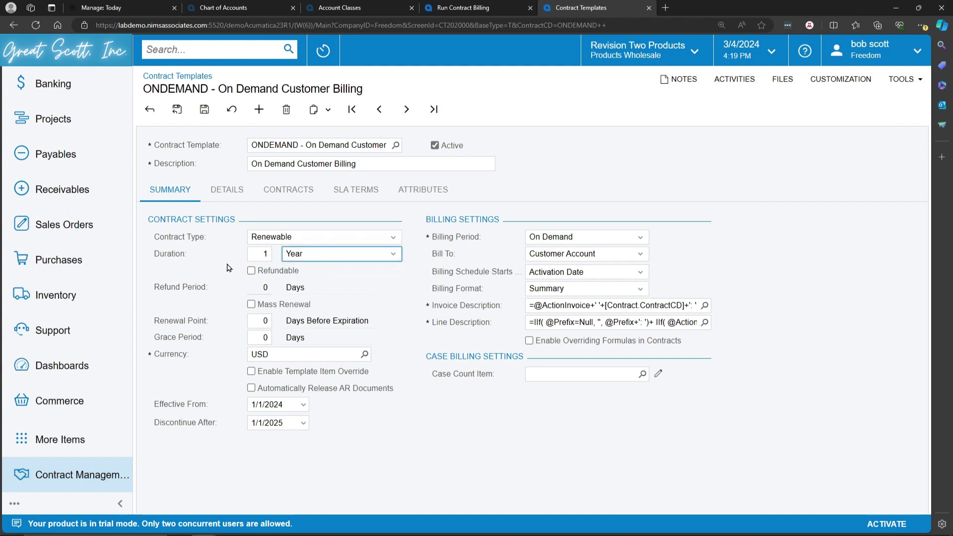
Step: Enter 30 days for both the template's Renewal Point and Grace Period
{"action": "left_click", "coordinate": [258, 320]}
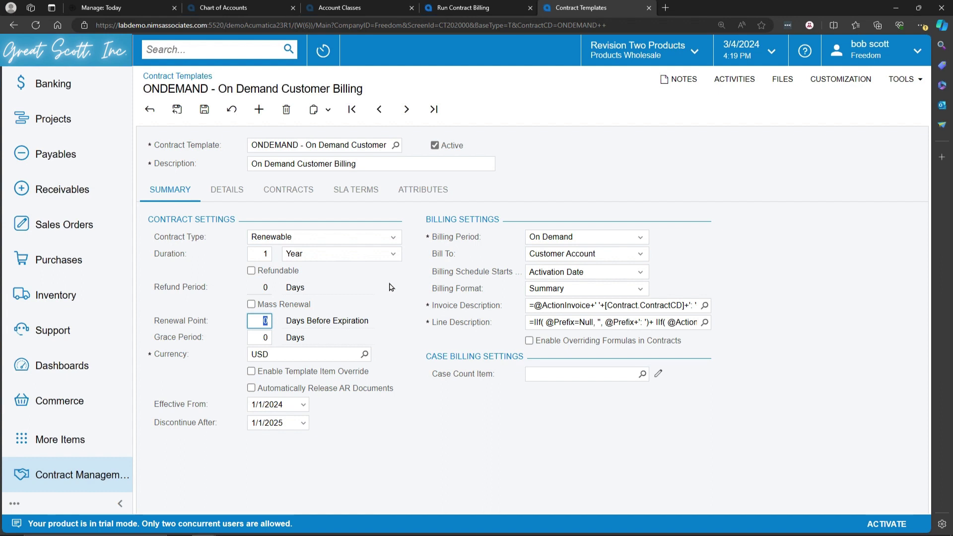
{"action": "type", "text": "30"}
{"action": "key", "text": "Tab"}
{"action": "type", "text": "30"}
{"action": "key", "text": "Tab"}
{"action": "key", "text": "Tab"}
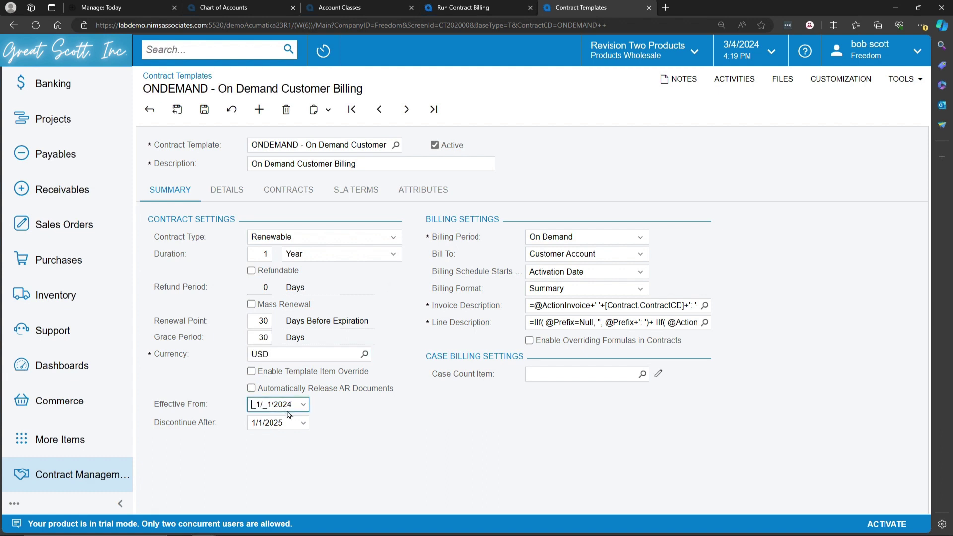
Step: Keep the billing period On Demand, review both description formulas, and show the Details tab
{"action": "left_click", "coordinate": [286, 427]}
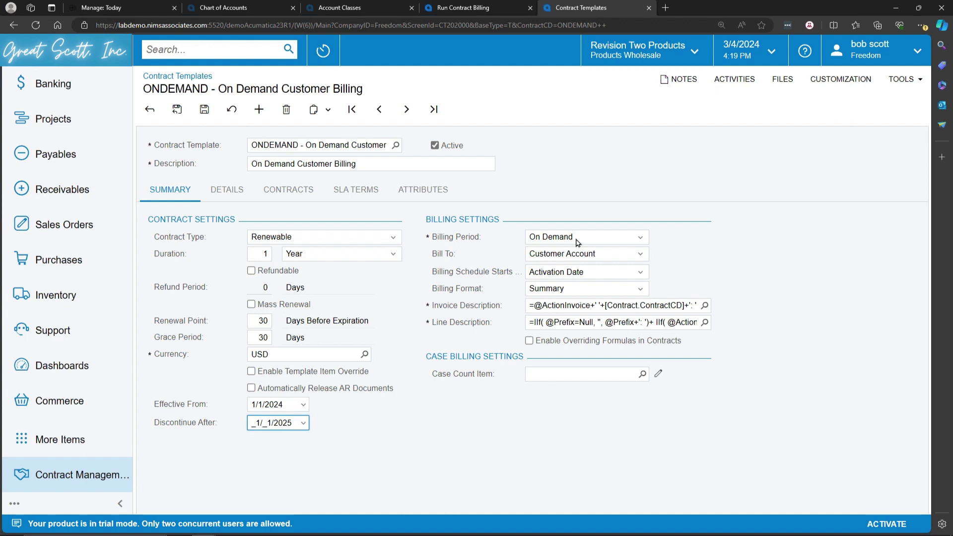
{"action": "left_click", "coordinate": [645, 241]}
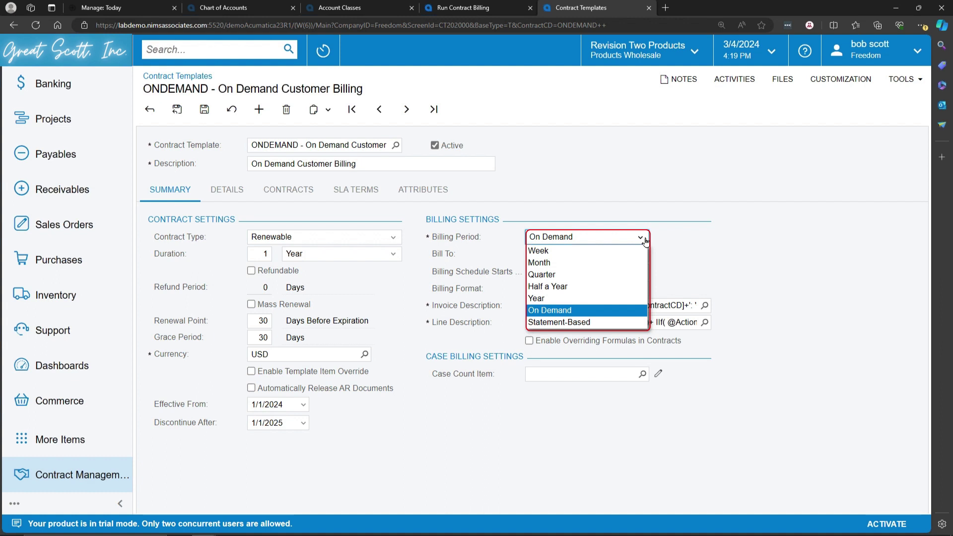
{"action": "left_click", "coordinate": [730, 252]}
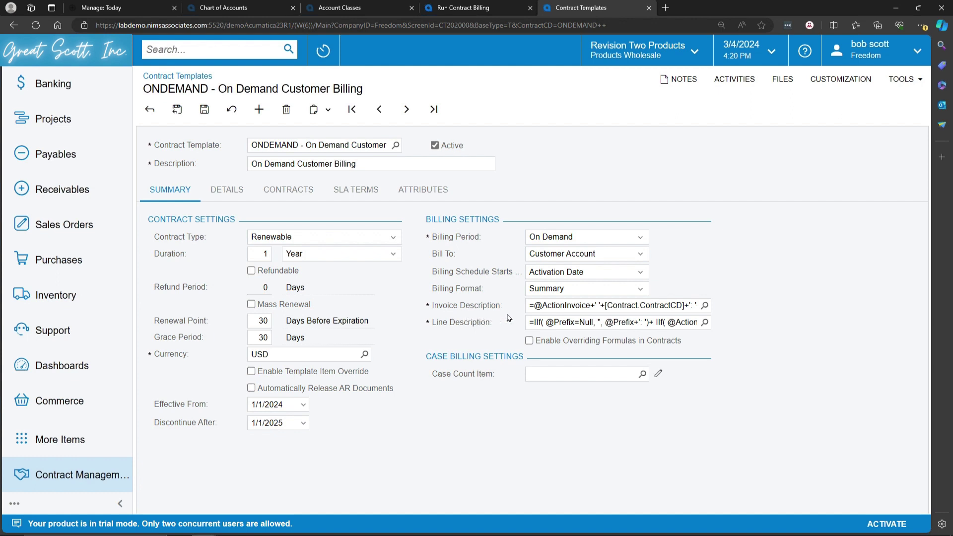
{"action": "left_click", "coordinate": [547, 305]}
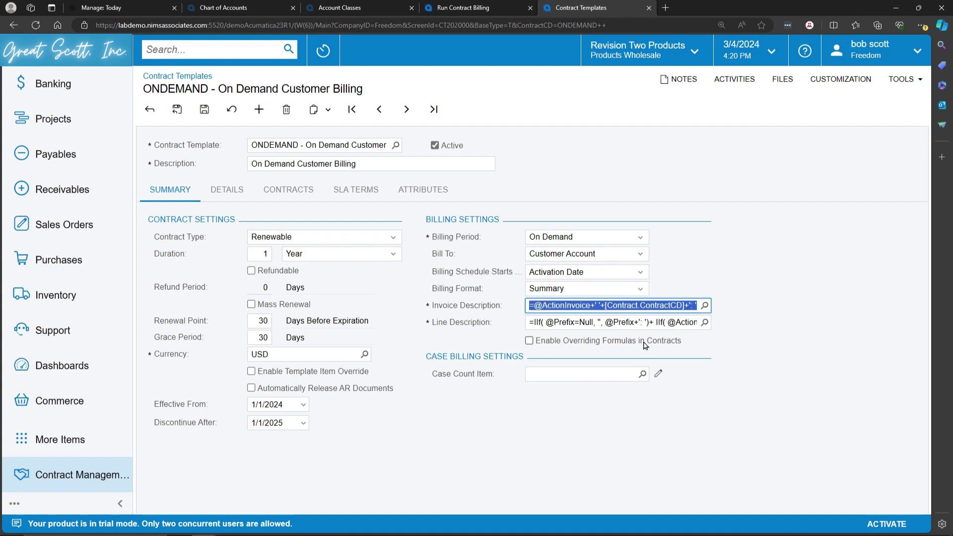
{"action": "left_click", "coordinate": [639, 328]}
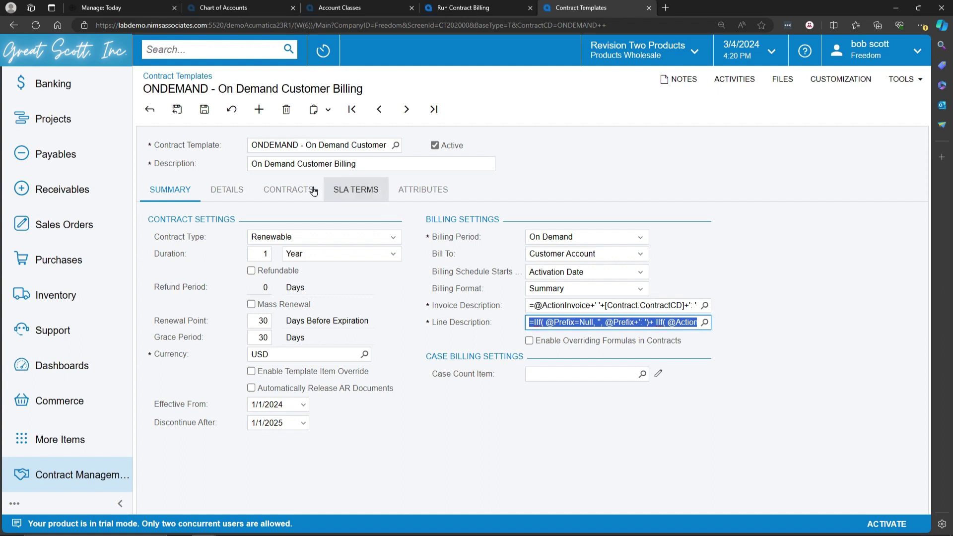
{"action": "left_click", "coordinate": [227, 191]}
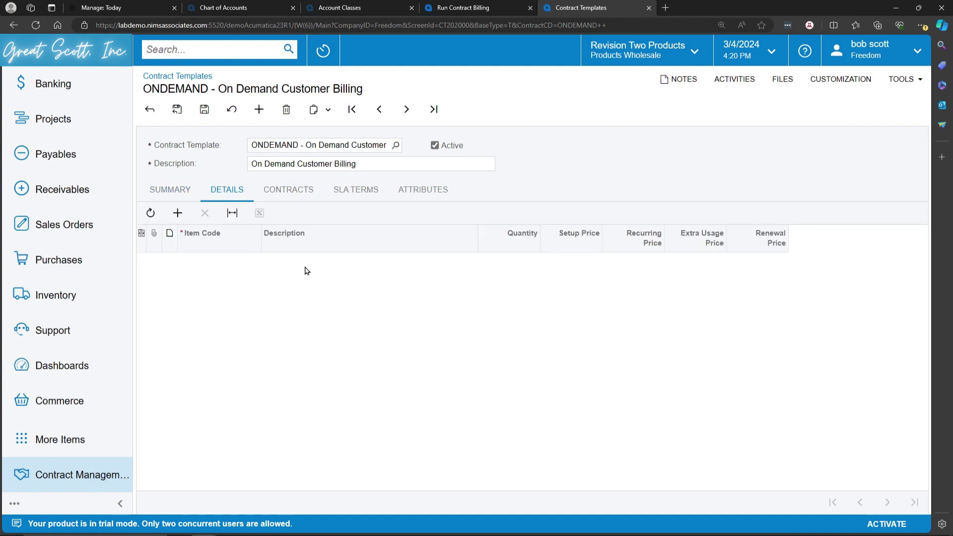
Step: Add the DEPOSIT Contract Deposit item at 100 setup price and review its item record
{"action": "left_click", "coordinate": [178, 212]}
{"action": "left_click", "coordinate": [266, 262]}
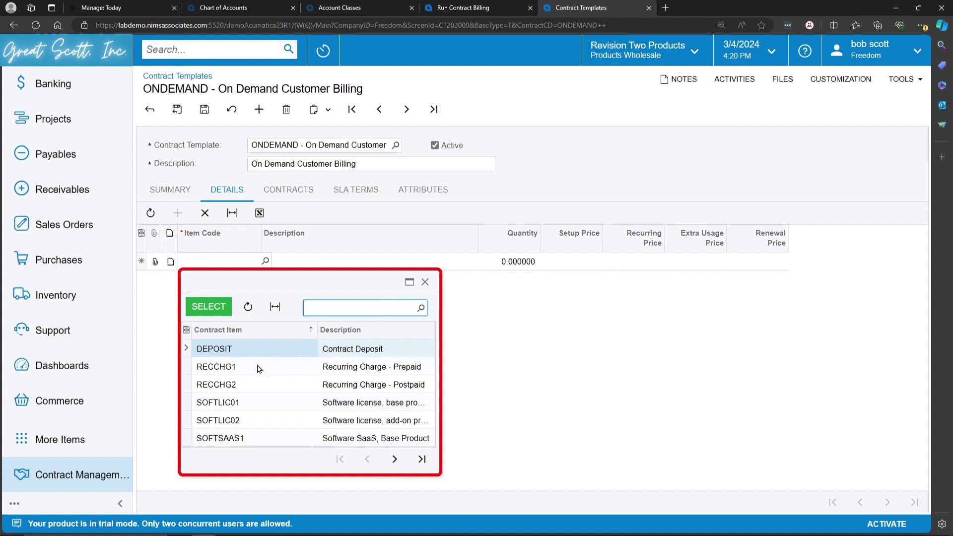
{"action": "double_click", "coordinate": [256, 348]}
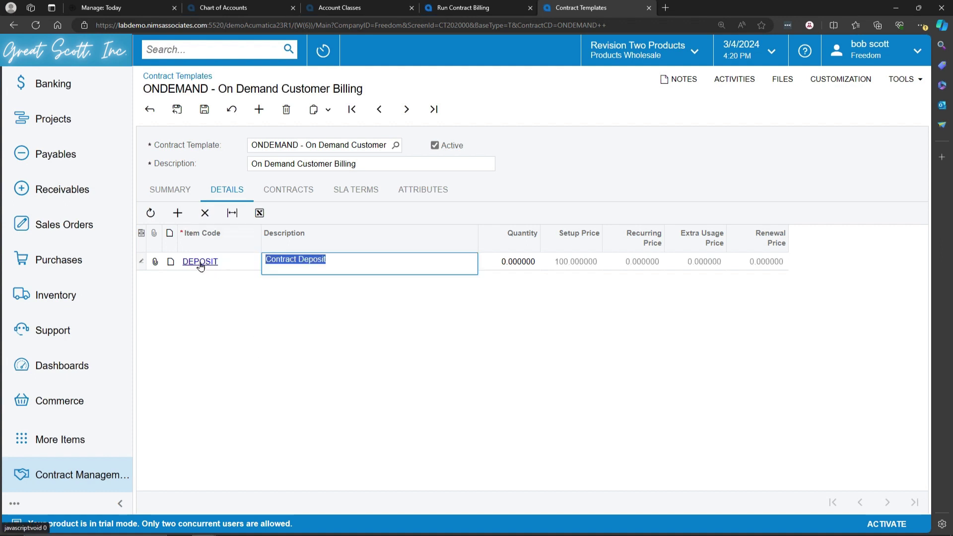
{"action": "left_click", "coordinate": [201, 266]}
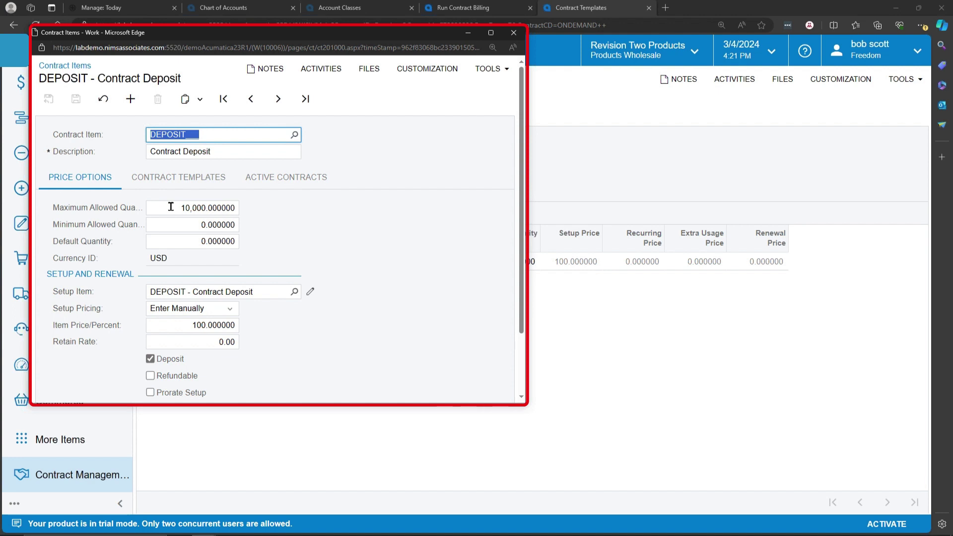
{"action": "left_click", "coordinate": [191, 291]}
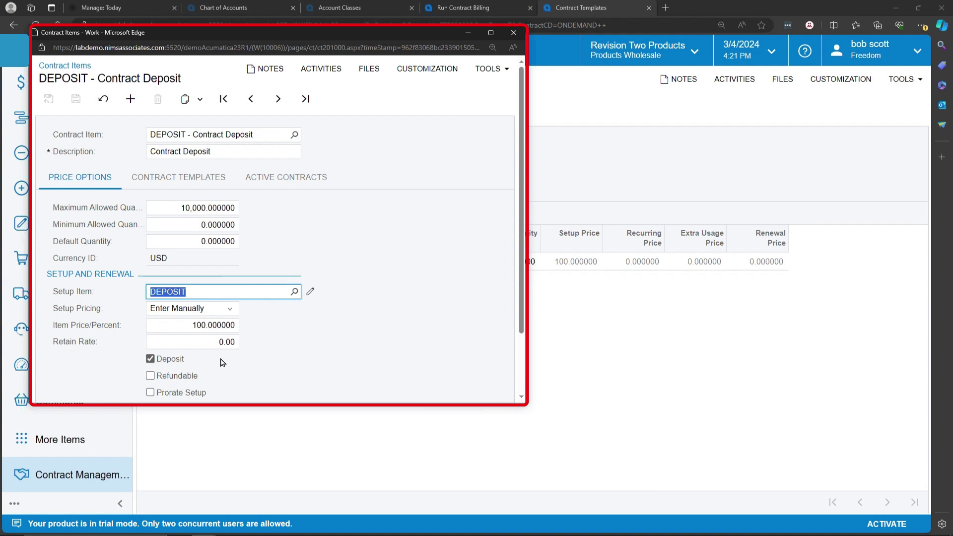
{"action": "scroll", "coordinate": [521, 263], "scroll_direction": "down", "scroll_amount": 3}
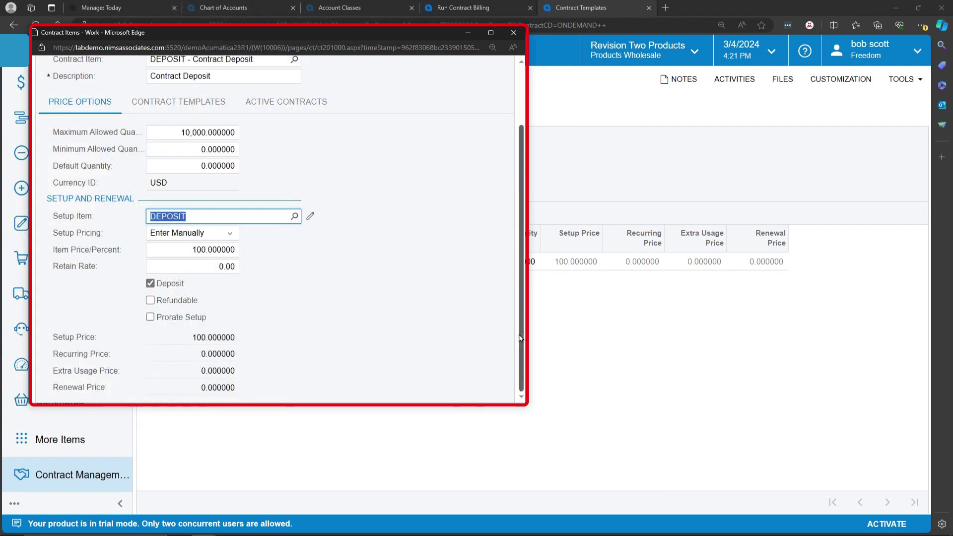
{"action": "scroll", "coordinate": [332, 204], "scroll_direction": "up", "scroll_amount": 3}
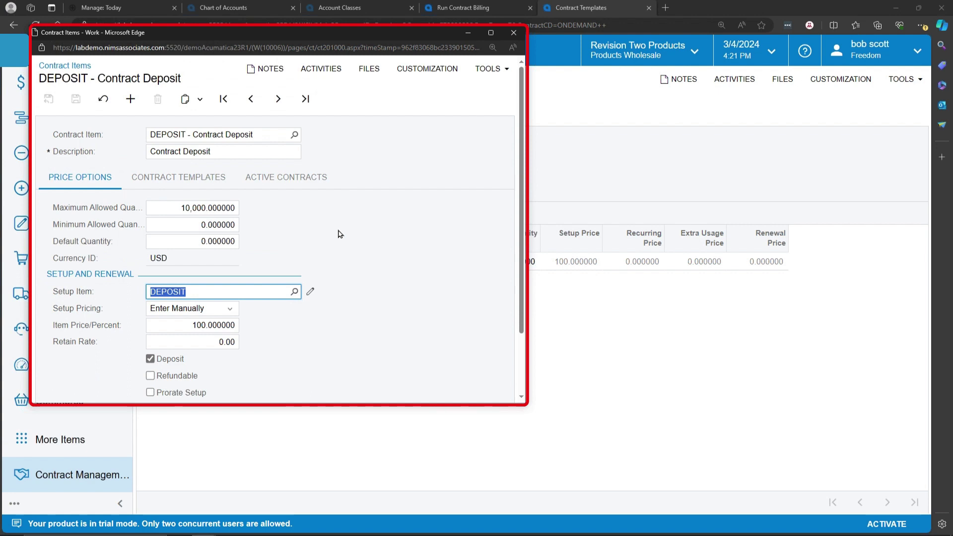
{"action": "left_click", "coordinate": [514, 32]}
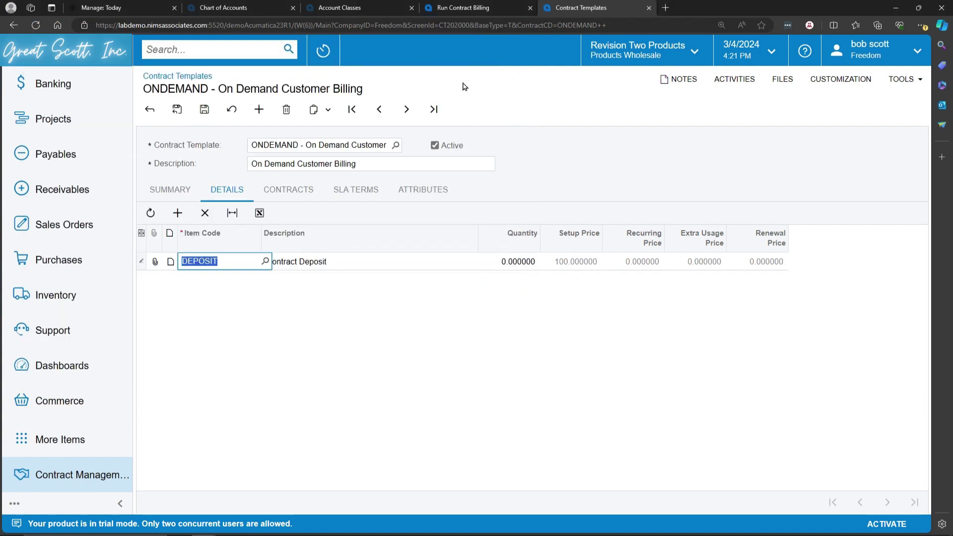
{"action": "left_click", "coordinate": [178, 214]}
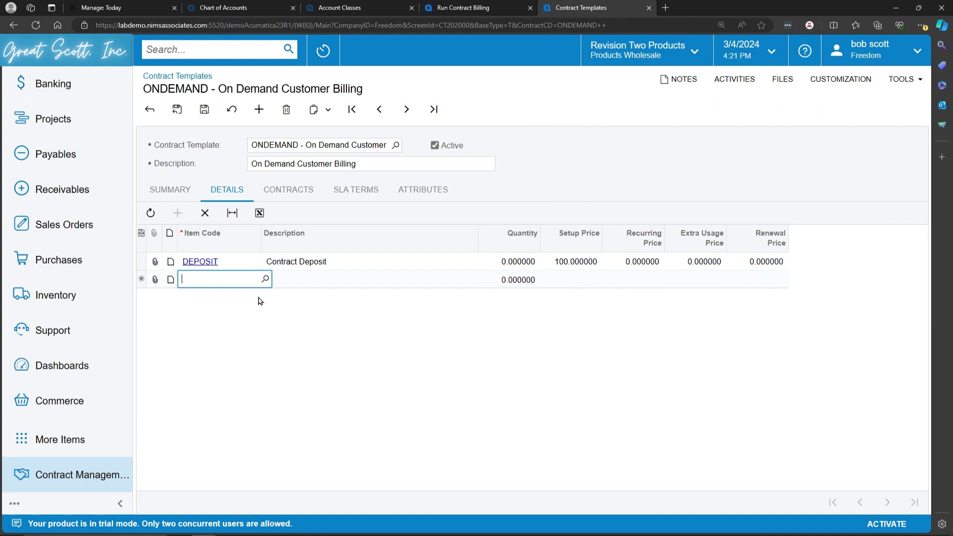
{"action": "left_click", "coordinate": [267, 281]}
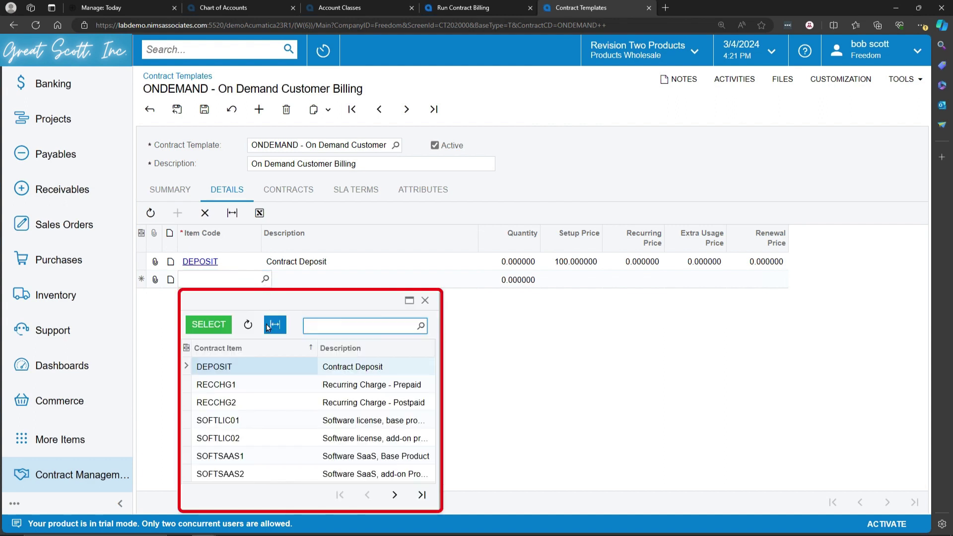
{"action": "double_click", "coordinate": [245, 386]}
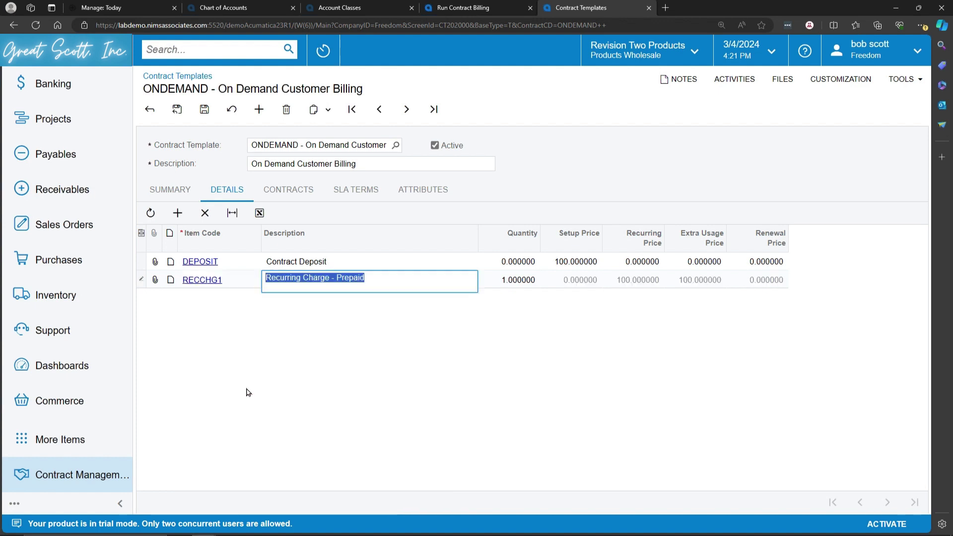
{"action": "left_click", "coordinate": [214, 290]}
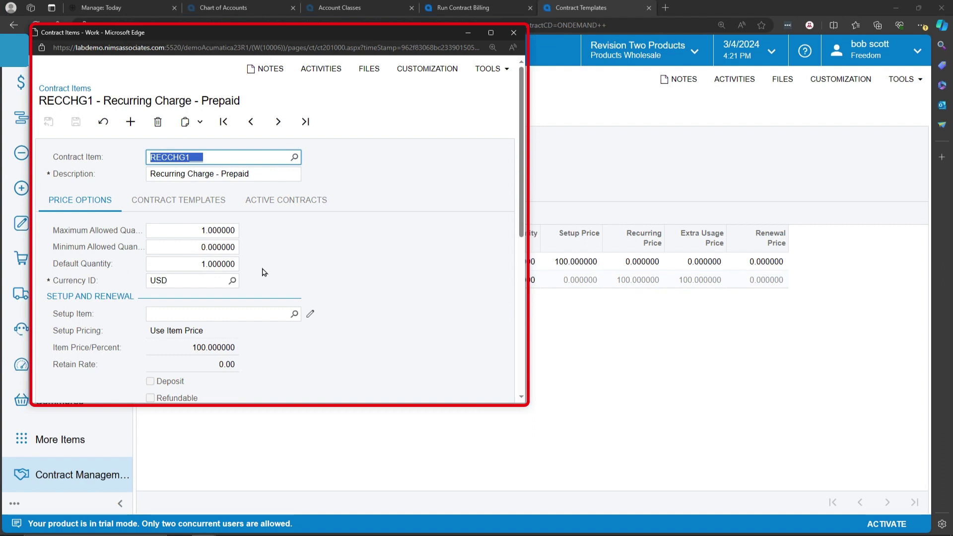
{"action": "left_click", "coordinate": [201, 348]}
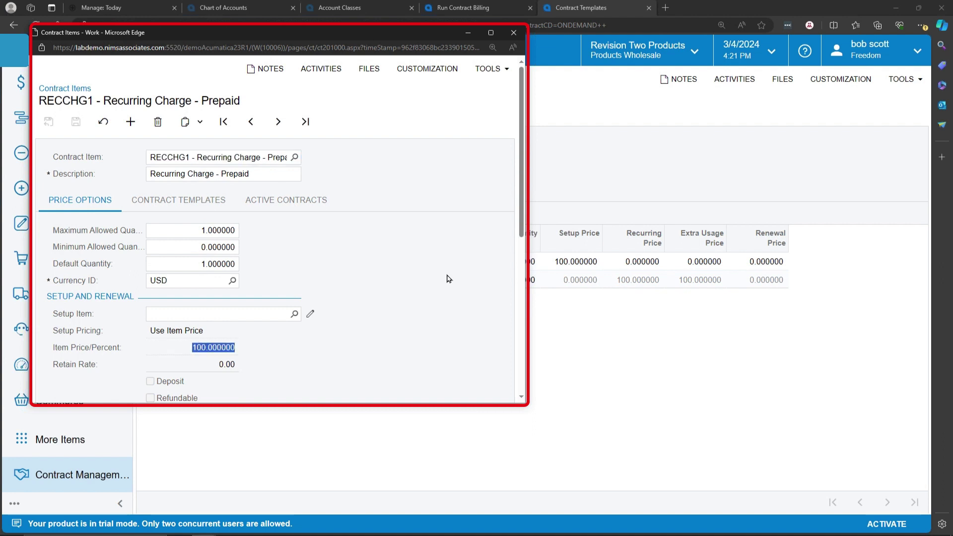
{"action": "scroll", "coordinate": [448, 279], "scroll_direction": "down", "scroll_amount": 3}
{"action": "scroll", "coordinate": [449, 279], "scroll_direction": "down", "scroll_amount": 2}
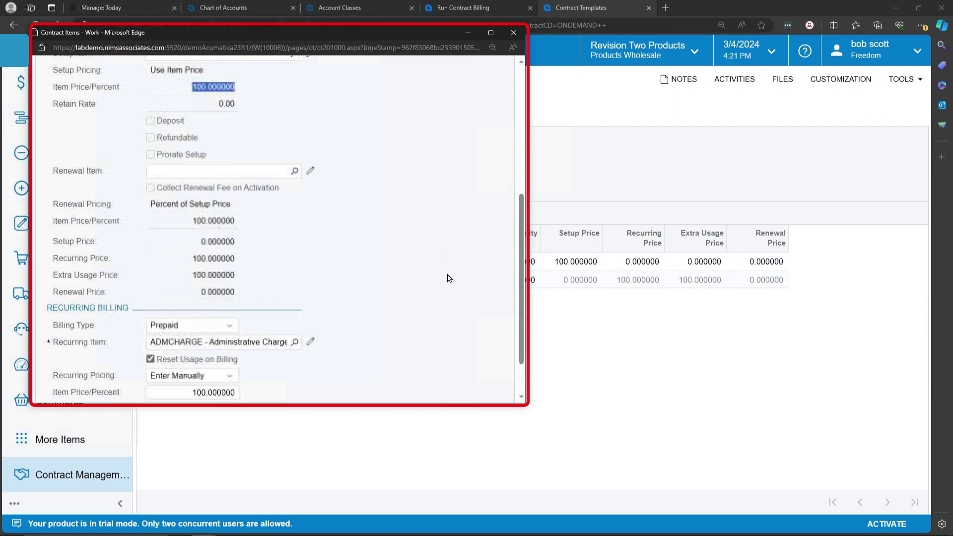
{"action": "scroll", "coordinate": [449, 279], "scroll_direction": "down", "scroll_amount": 1}
{"action": "left_click", "coordinate": [514, 32]}
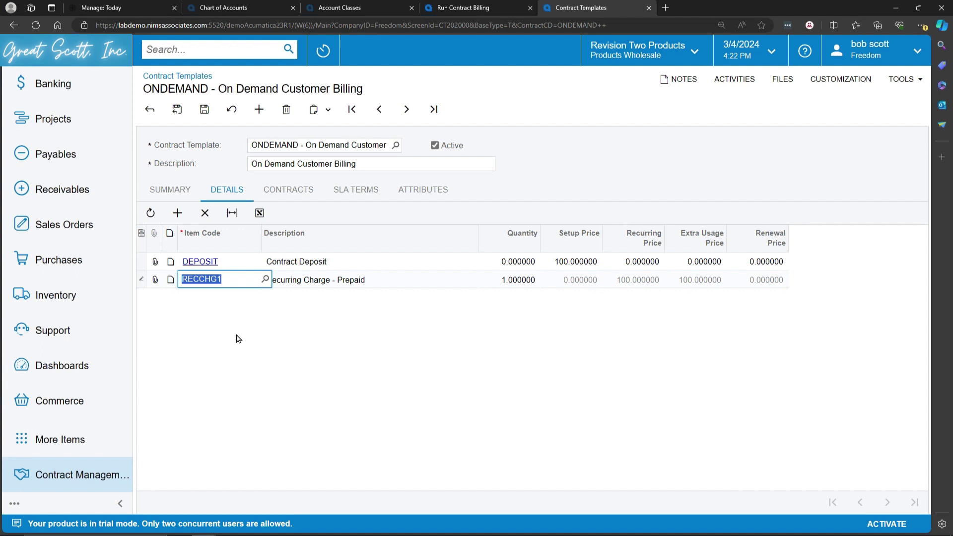
Step: Create a new customer contract for the chosen customer based on the ONDEMAND template
{"action": "left_click", "coordinate": [75, 475]}
{"action": "left_click", "coordinate": [413, 197]}
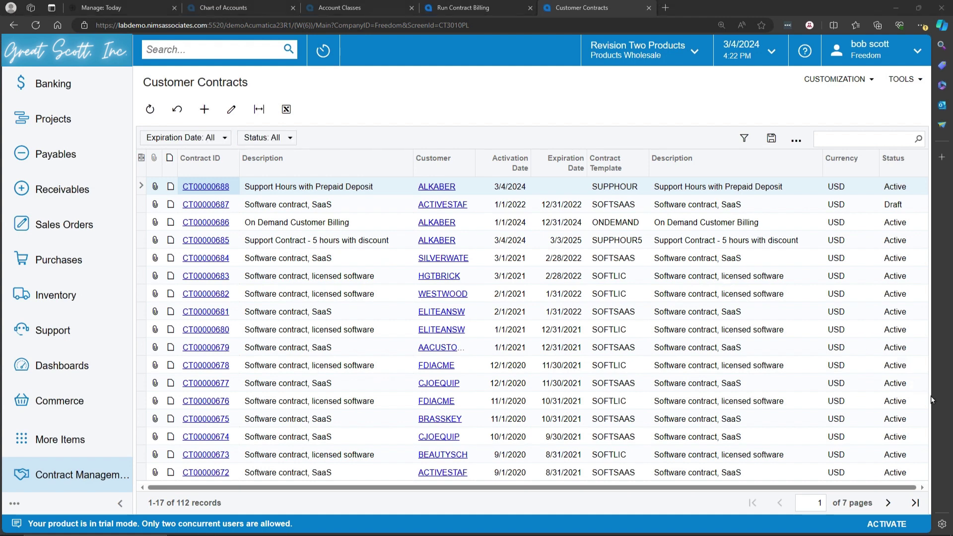
{"action": "left_click", "coordinate": [204, 110]}
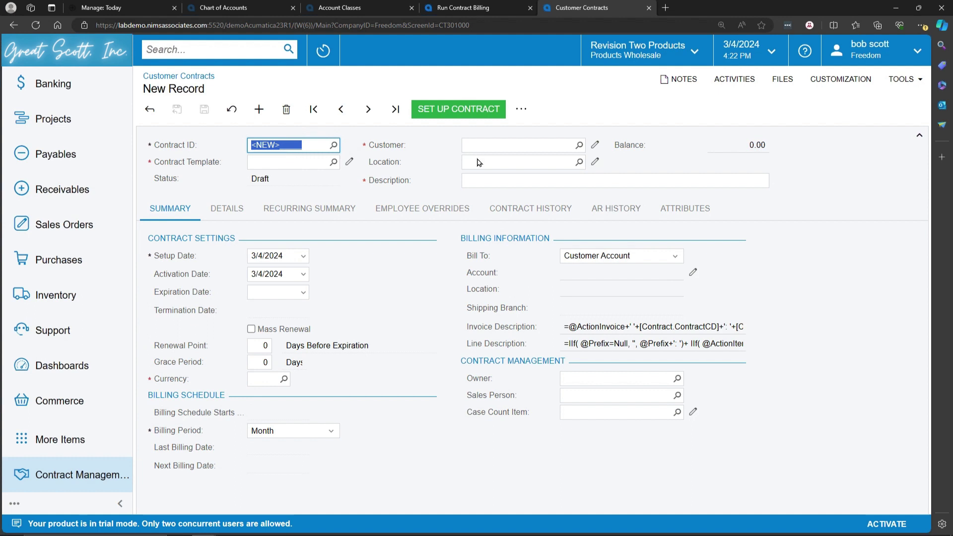
{"action": "left_click", "coordinate": [579, 145]}
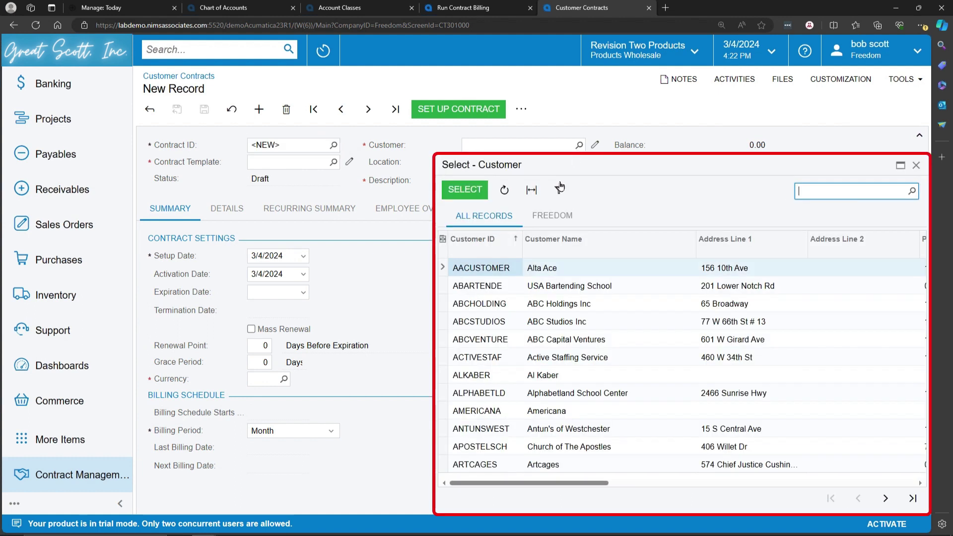
{"action": "double_click", "coordinate": [551, 374]}
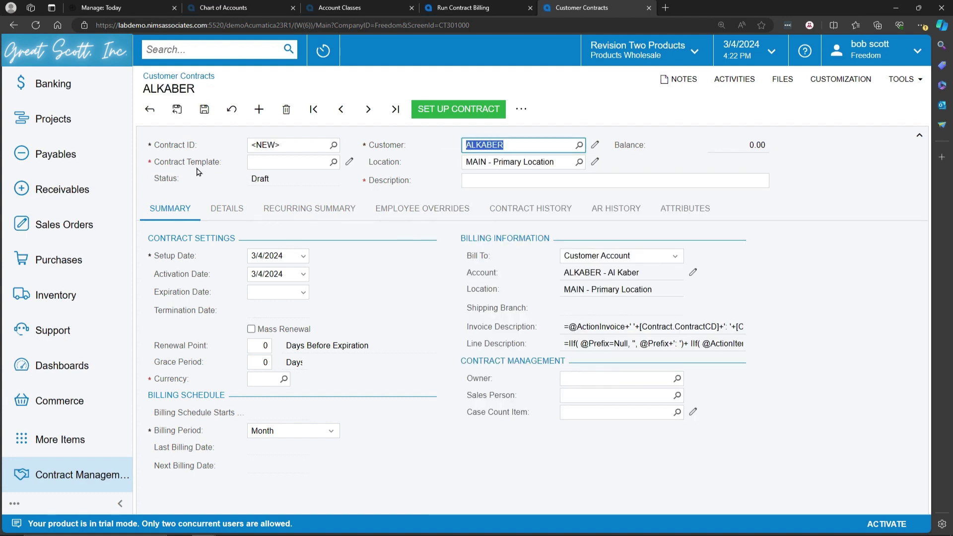
{"action": "left_click", "coordinate": [334, 162]}
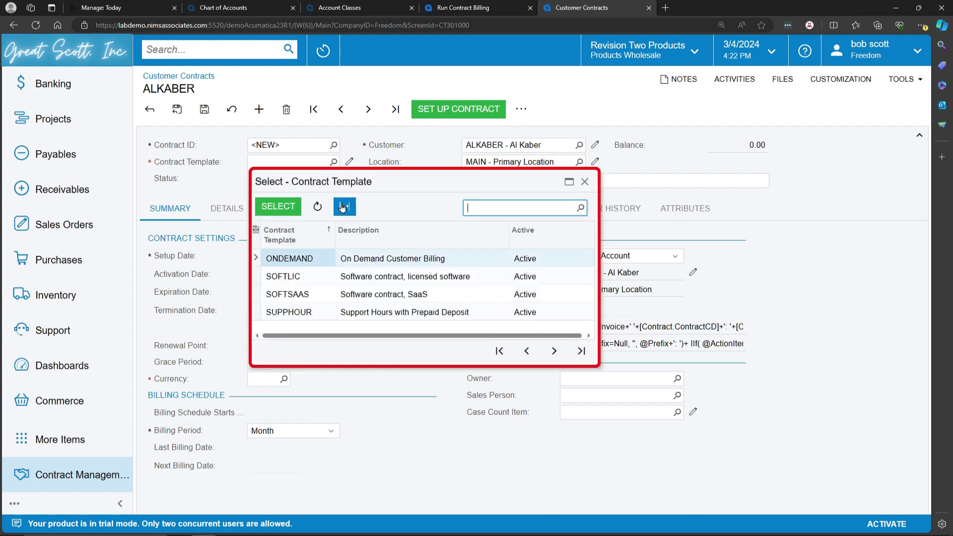
{"action": "left_click", "coordinate": [343, 207]}
{"action": "left_click", "coordinate": [554, 352]}
{"action": "double_click", "coordinate": [427, 259]}
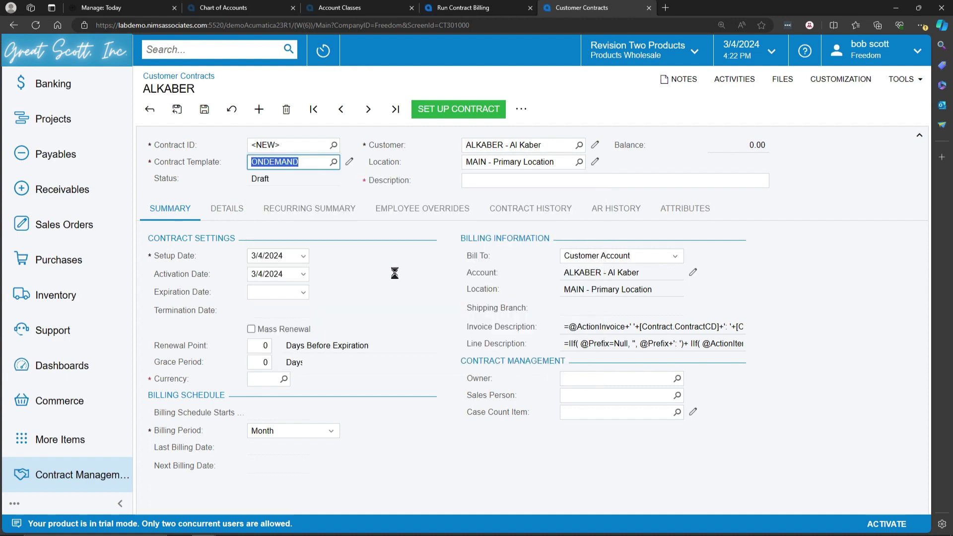
Step: Set Setup and Activation dates to 3/1/2024, Renewal Point and Grace Period to 30, and view Details
{"action": "left_click", "coordinate": [304, 257]}
{"action": "left_click", "coordinate": [397, 305]}
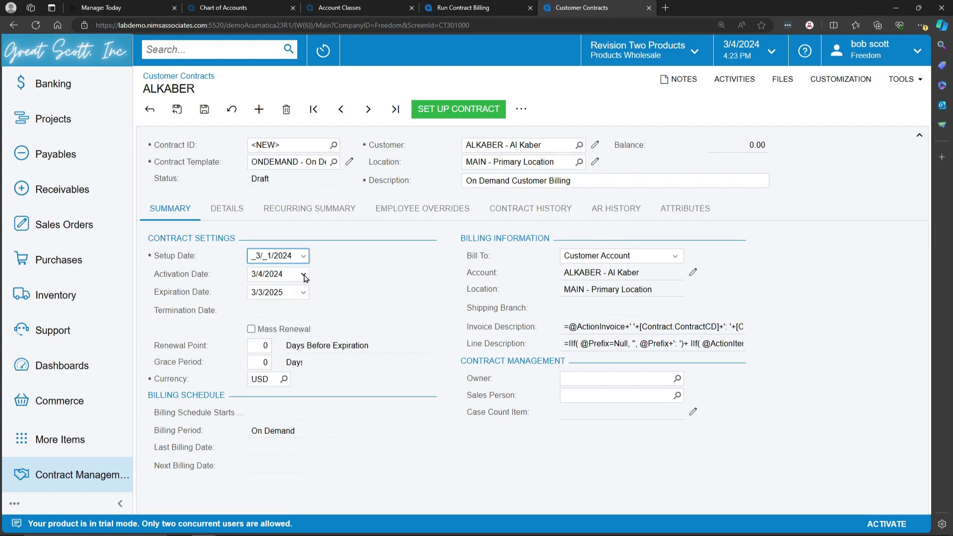
{"action": "left_click", "coordinate": [304, 275]}
{"action": "left_click", "coordinate": [399, 325]}
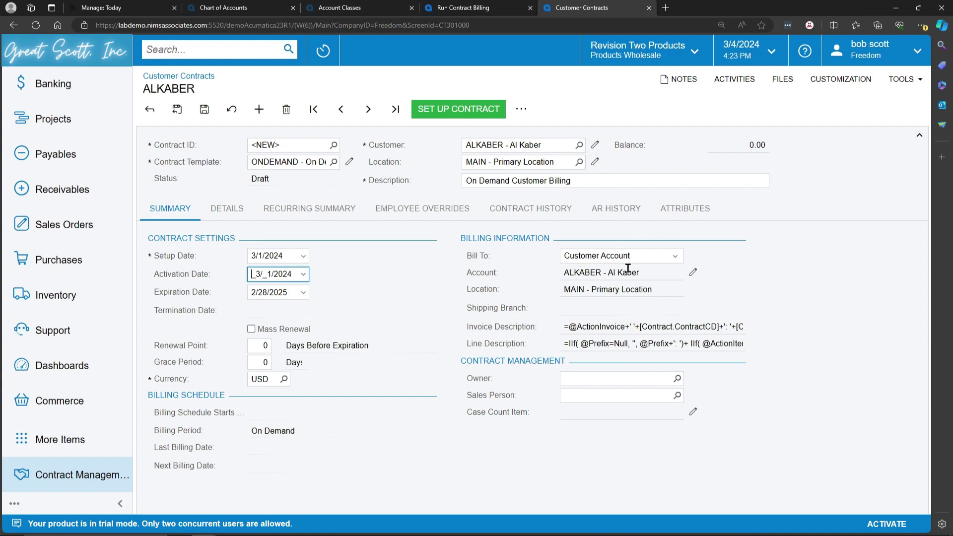
{"action": "key", "text": "Tab"}
{"action": "key", "text": "Tab"}
{"action": "key", "text": "Tab"}
{"action": "type", "text": "30"}
{"action": "key", "text": "Tab"}
{"action": "type", "text": "30"}
{"action": "key", "text": "Tab"}
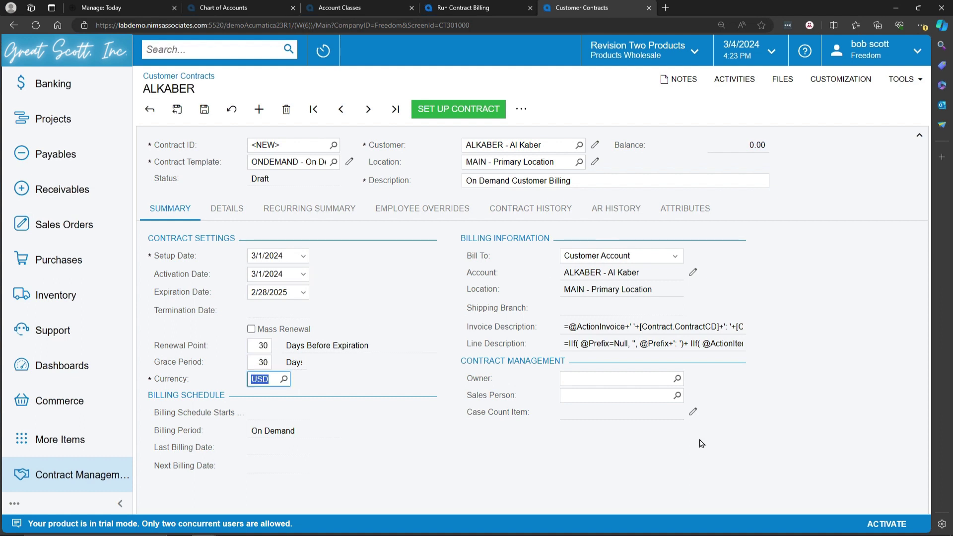
{"action": "left_click", "coordinate": [226, 210]}
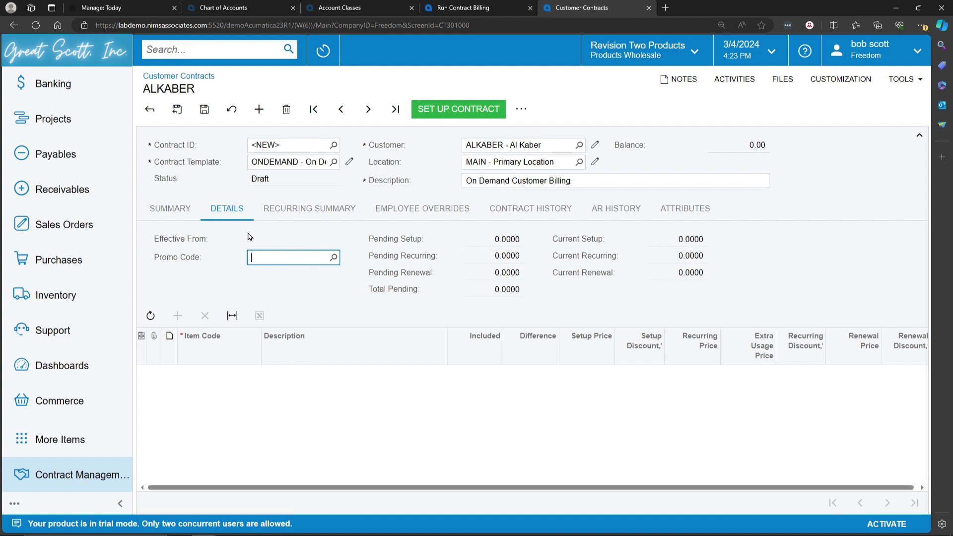
Step: Switch the contract to the SOFTSAAS template and check the SOFTSAAS1 and SOFTSAAS2 renewal prices
{"action": "left_click", "coordinate": [333, 163]}
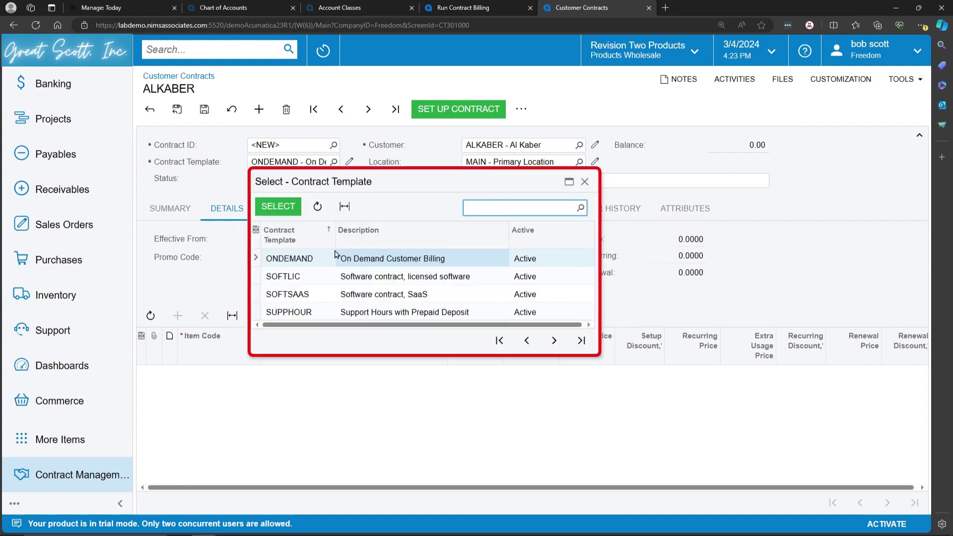
{"action": "double_click", "coordinate": [333, 292]}
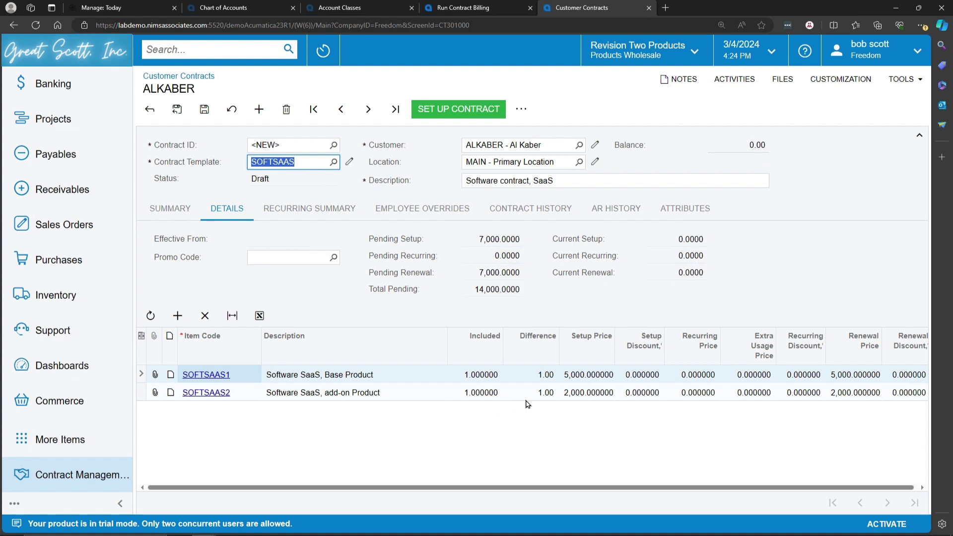
{"action": "left_click", "coordinate": [866, 381]}
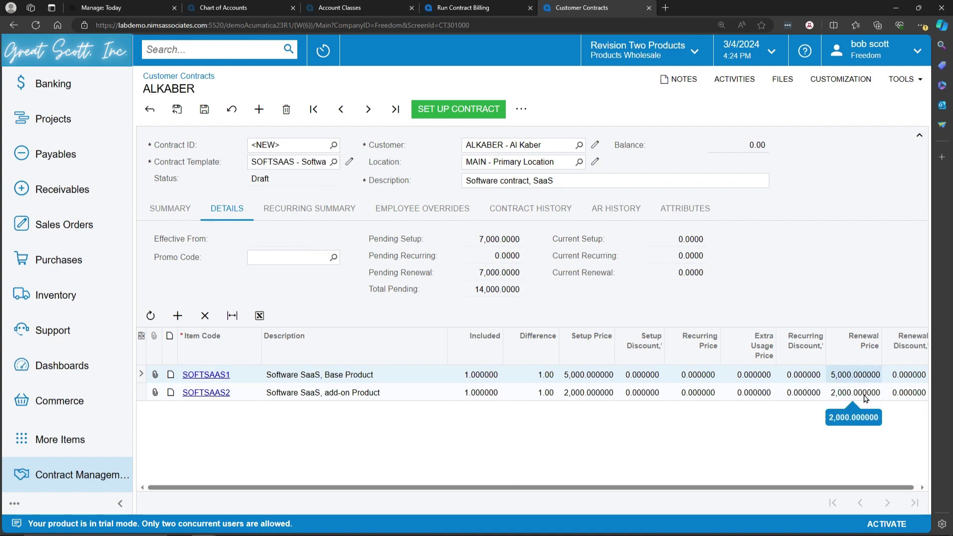
{"action": "left_click", "coordinate": [866, 393]}
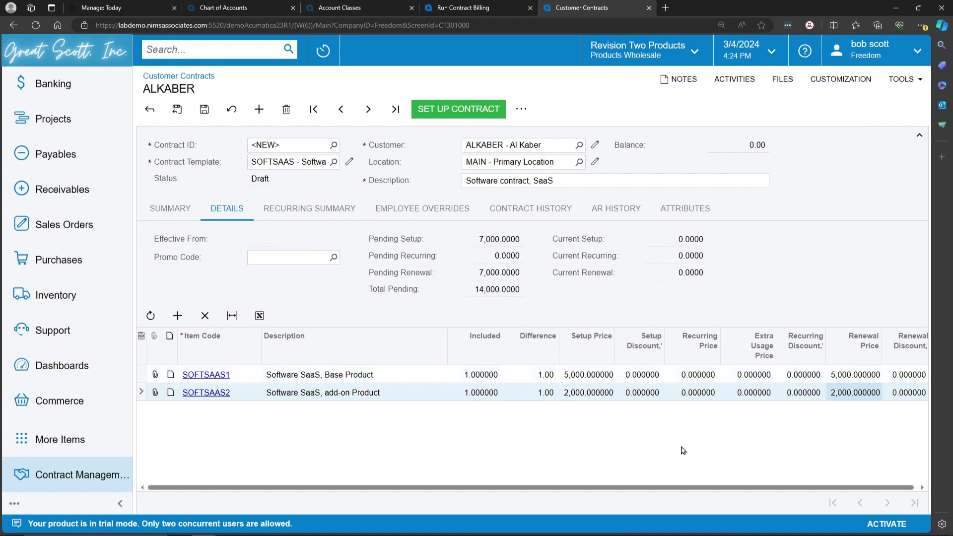
Step: Save the contract and review its Recurring Summary, Employee Overrides, Contract History, AR History and Attributes
{"action": "left_click", "coordinate": [204, 109]}
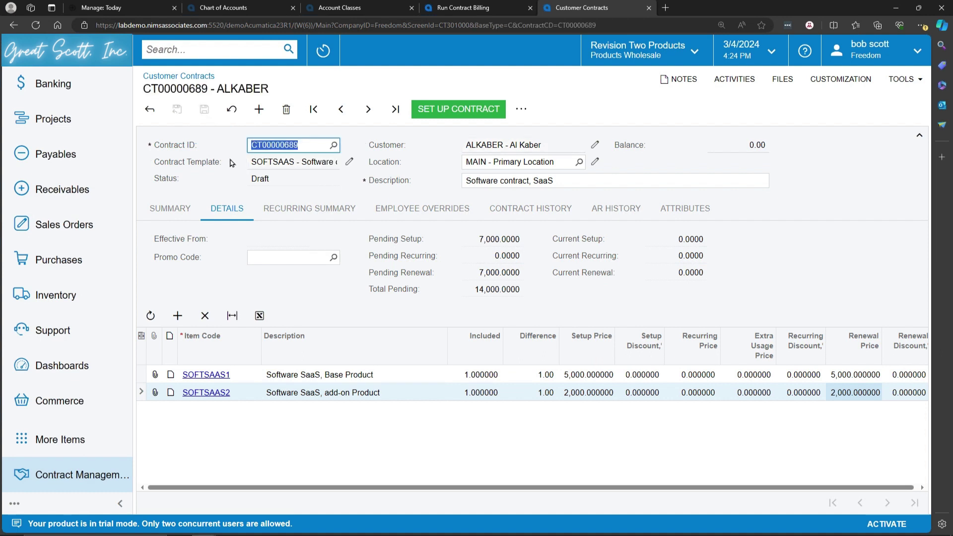
{"action": "left_click", "coordinate": [300, 210]}
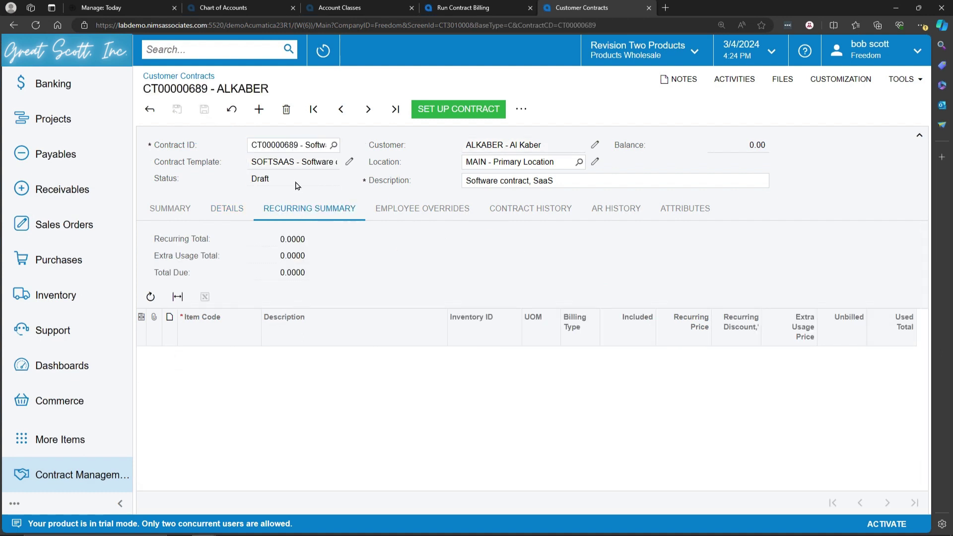
{"action": "left_click", "coordinate": [411, 209]}
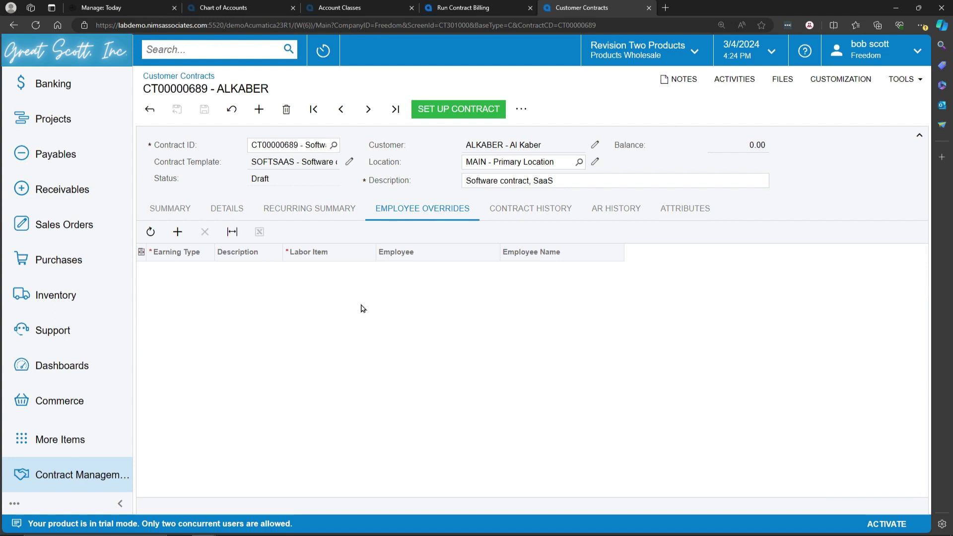
{"action": "left_click", "coordinate": [566, 211]}
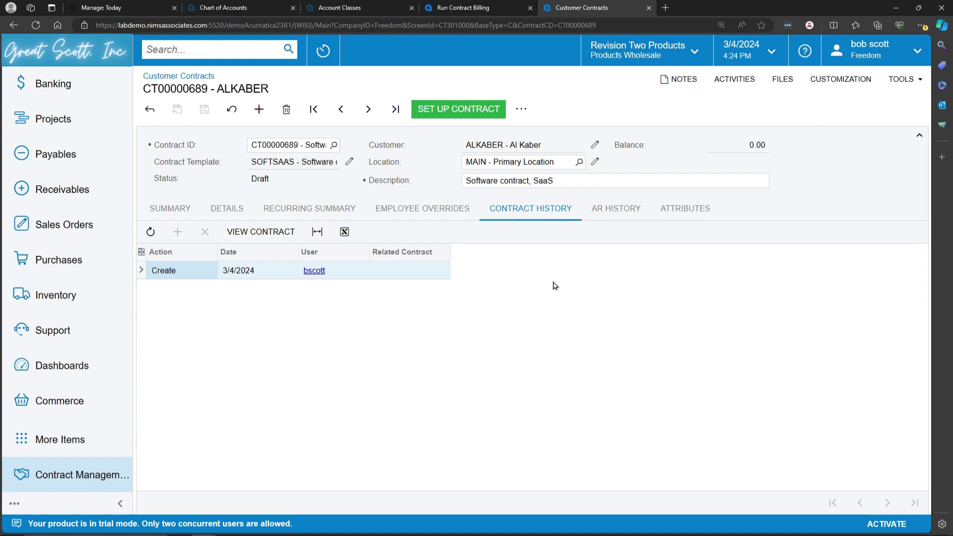
{"action": "left_click", "coordinate": [628, 218]}
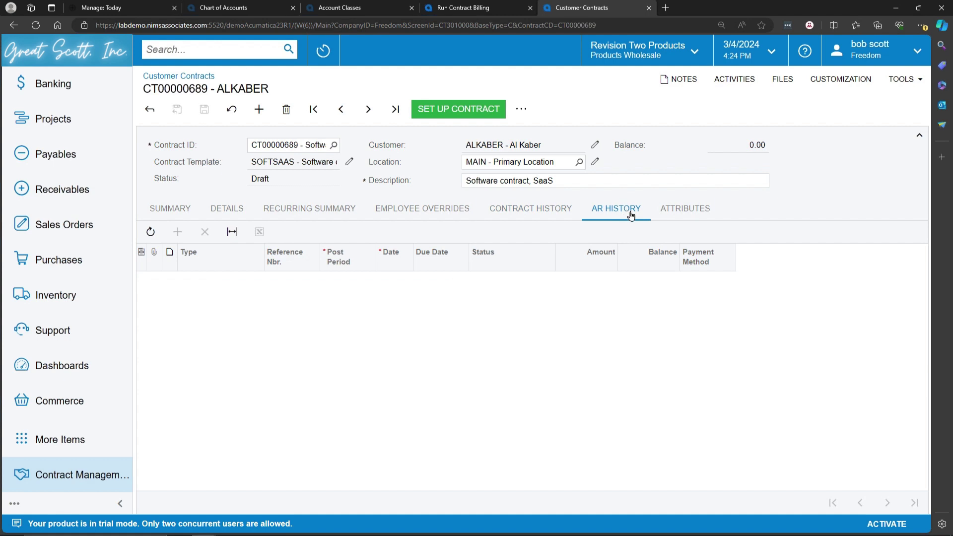
{"action": "left_click", "coordinate": [696, 211]}
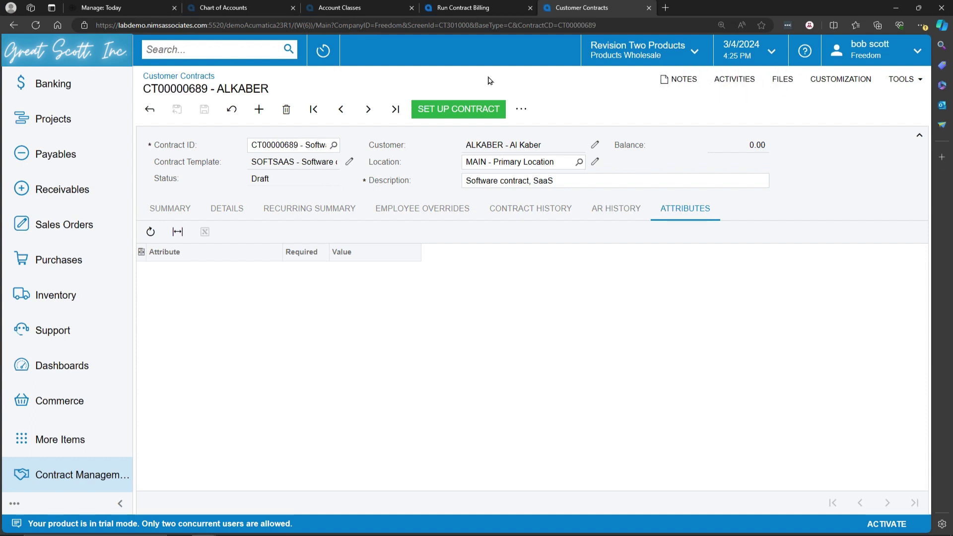
Step: Set up the SOFTSAAS contract as of March 1 and activate it
{"action": "left_click", "coordinate": [458, 108]}
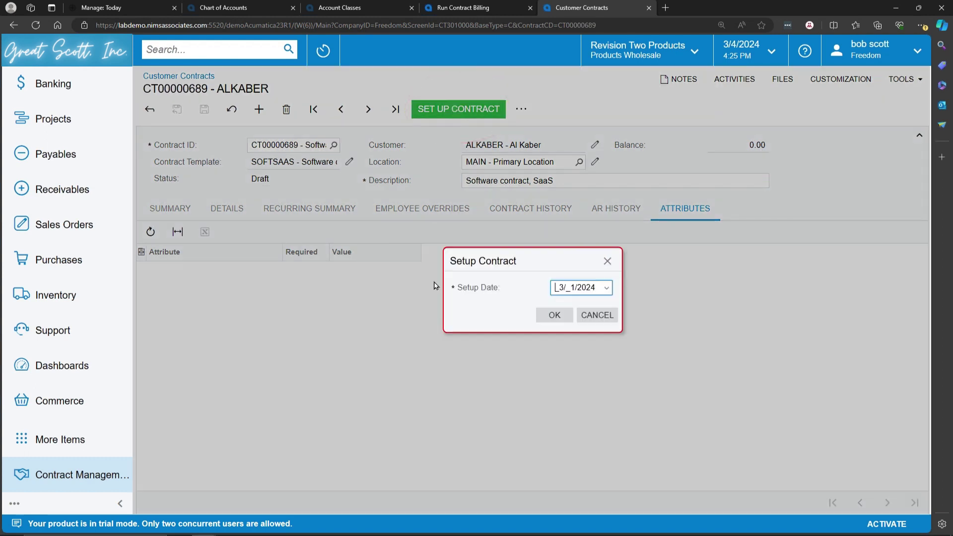
{"action": "left_click", "coordinate": [543, 317]}
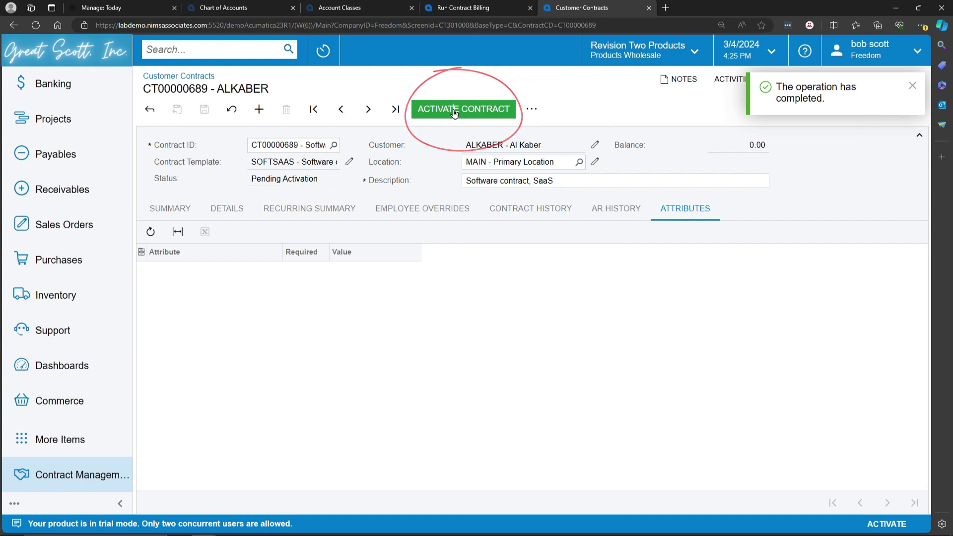
{"action": "left_click", "coordinate": [452, 112]}
{"action": "left_click", "coordinate": [552, 317]}
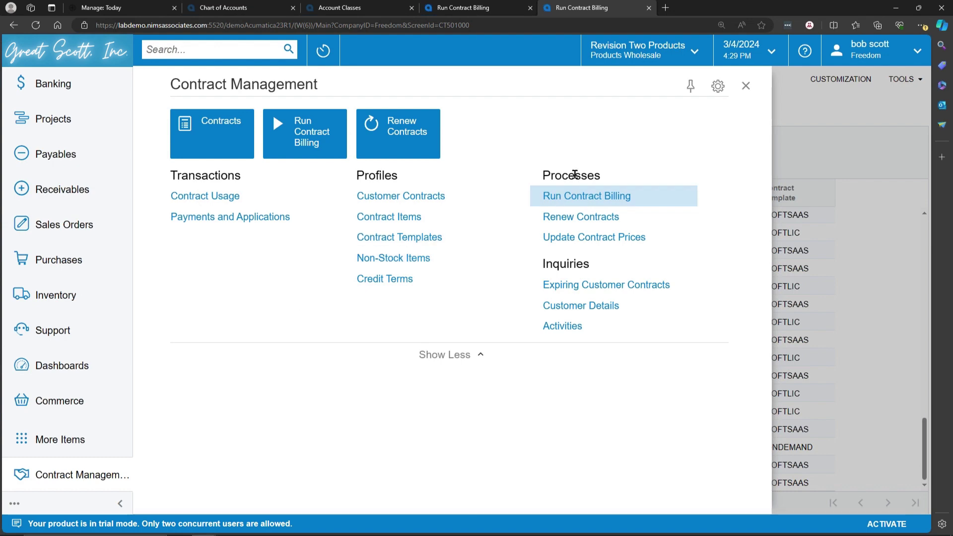
Step: Open Run Contract Billing with the billing date set to 2/1/2024
{"action": "left_click", "coordinate": [579, 199]}
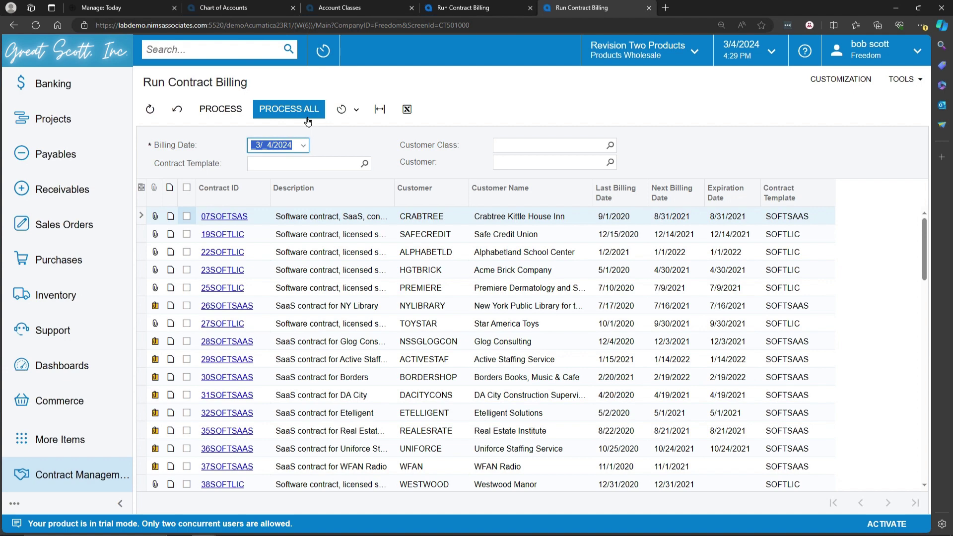
{"action": "left_click", "coordinate": [303, 147]}
{"action": "left_click", "coordinate": [257, 161]}
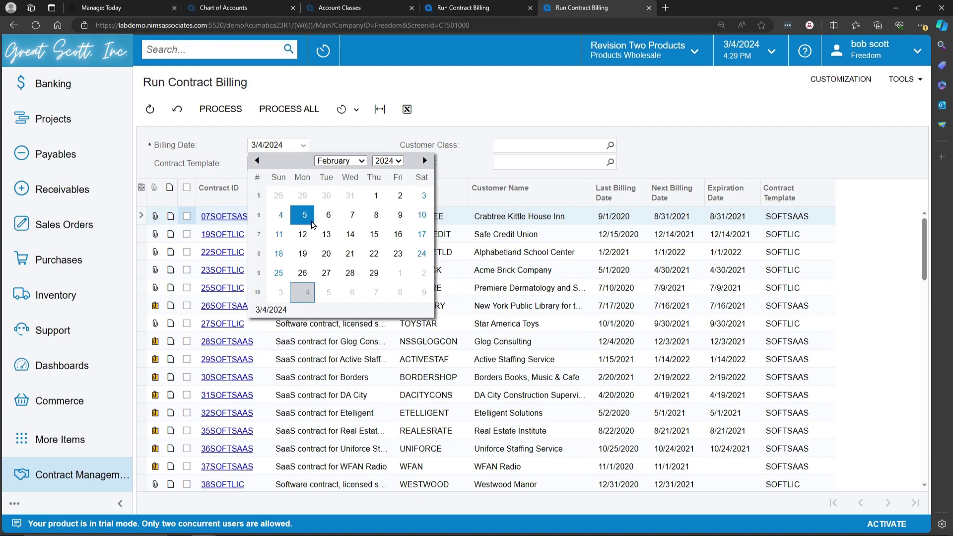
{"action": "left_click", "coordinate": [376, 196]}
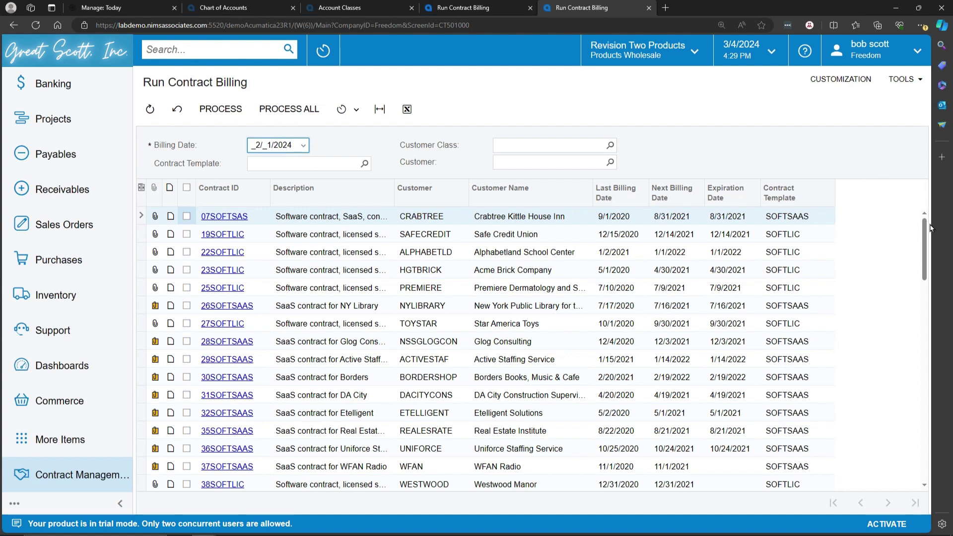
{"action": "left_click_drag", "start_coordinate": [924, 228], "coordinate": [656, 477]}
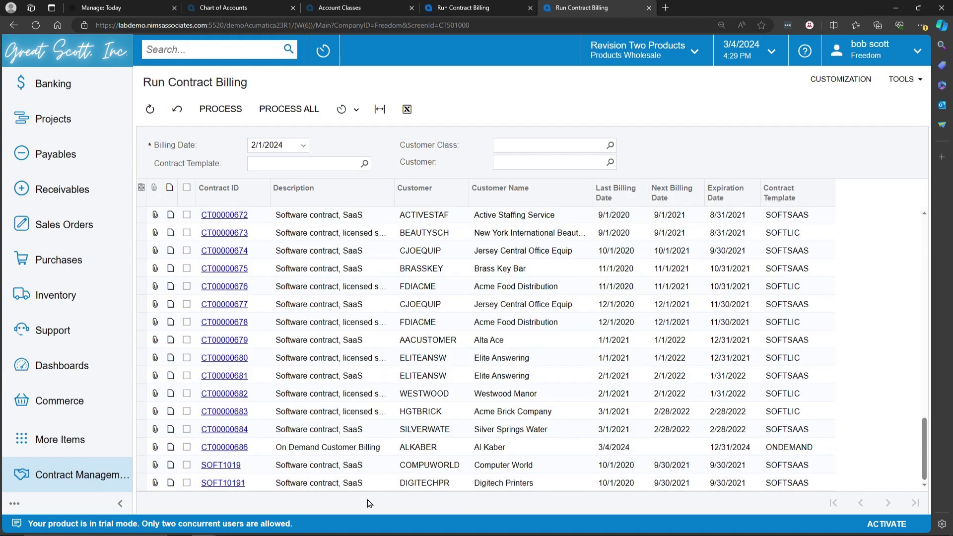
Step: Bill the On Demand Customer Billing contract and close the processing results
{"action": "left_click", "coordinate": [187, 446]}
{"action": "left_click", "coordinate": [223, 112]}
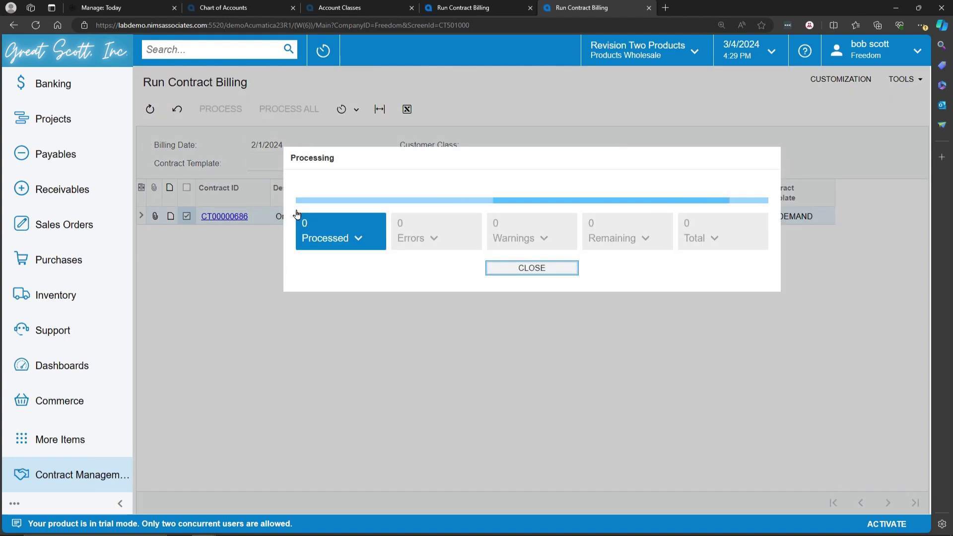
{"action": "left_click", "coordinate": [533, 270]}
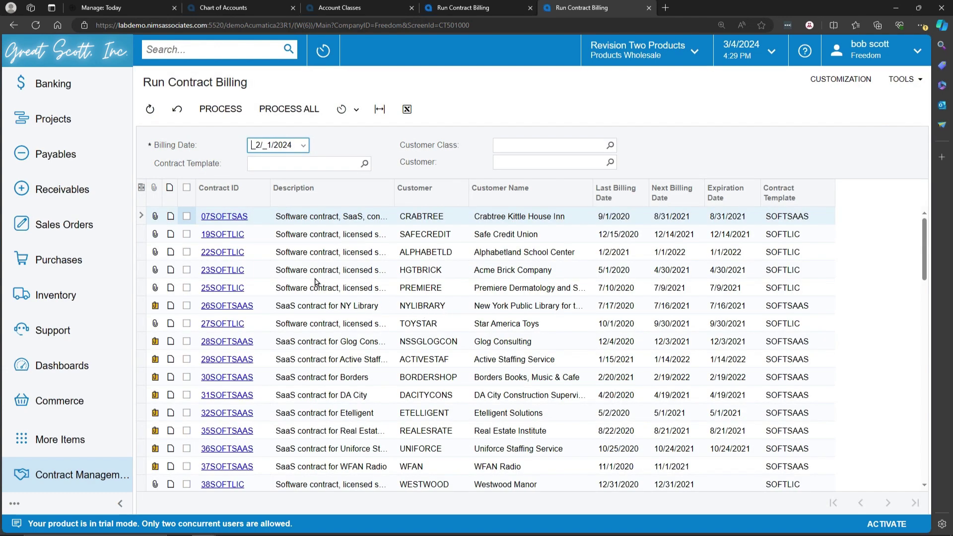
{"action": "mouse_move", "coordinate": [189, 96]}
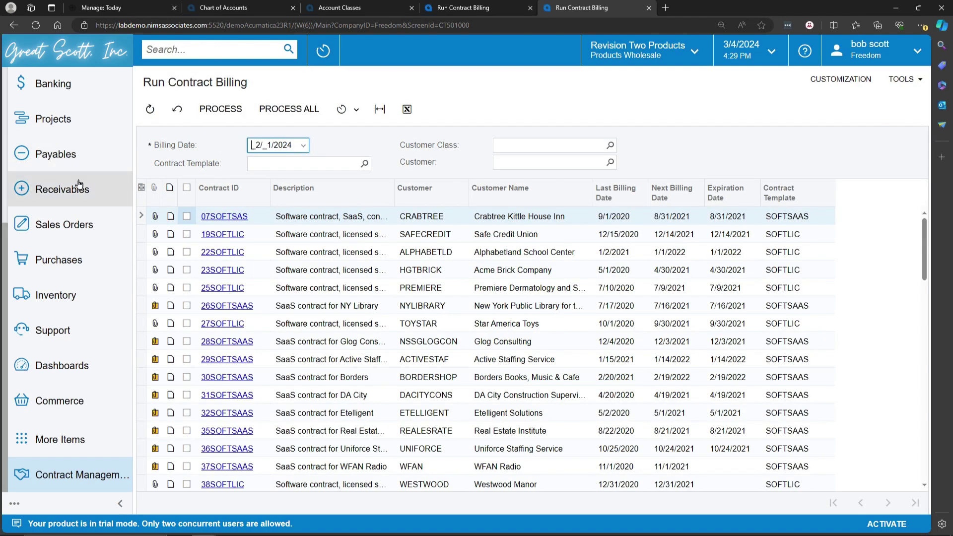
Step: Open invoice AR009557 from Receivables > Invoices and Memos
{"action": "left_click", "coordinate": [62, 198]}
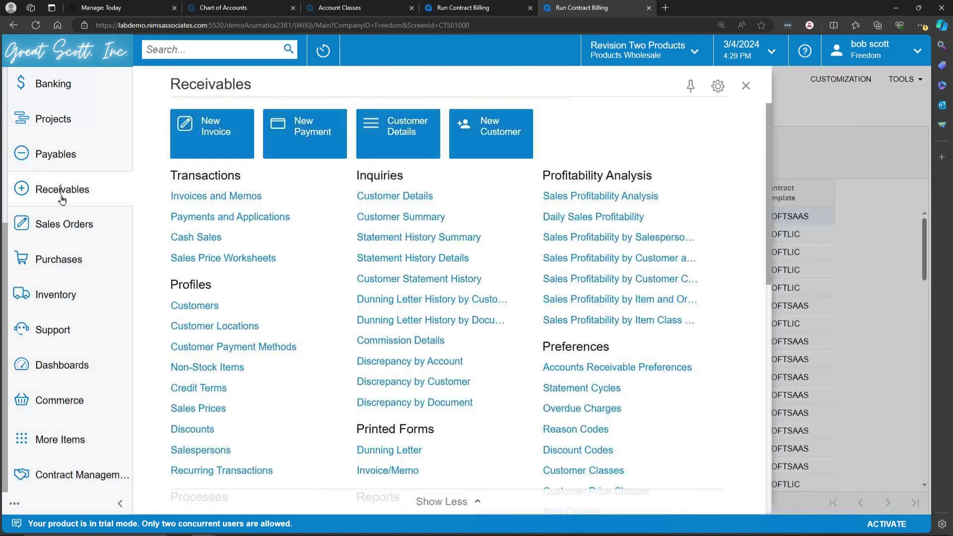
{"action": "left_click", "coordinate": [222, 198]}
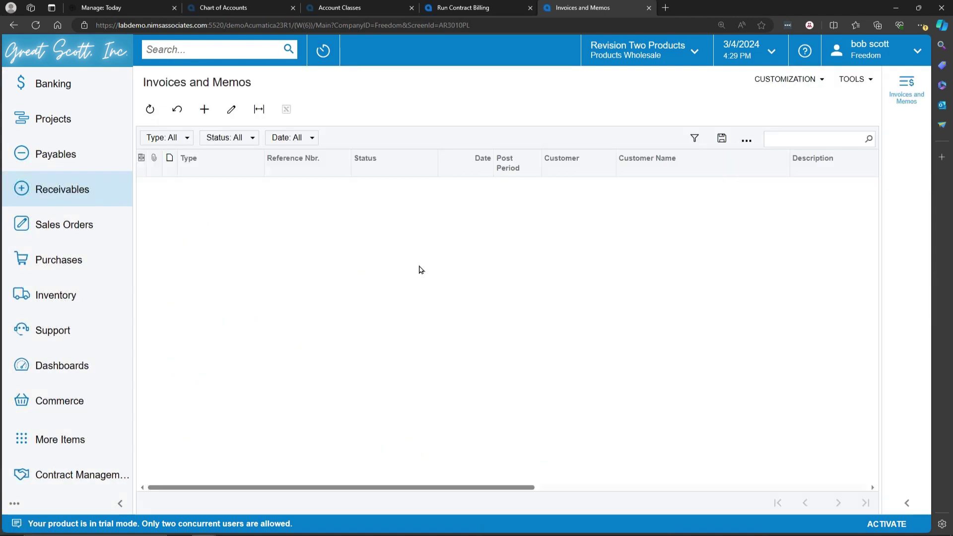
{"action": "left_click", "coordinate": [288, 187]}
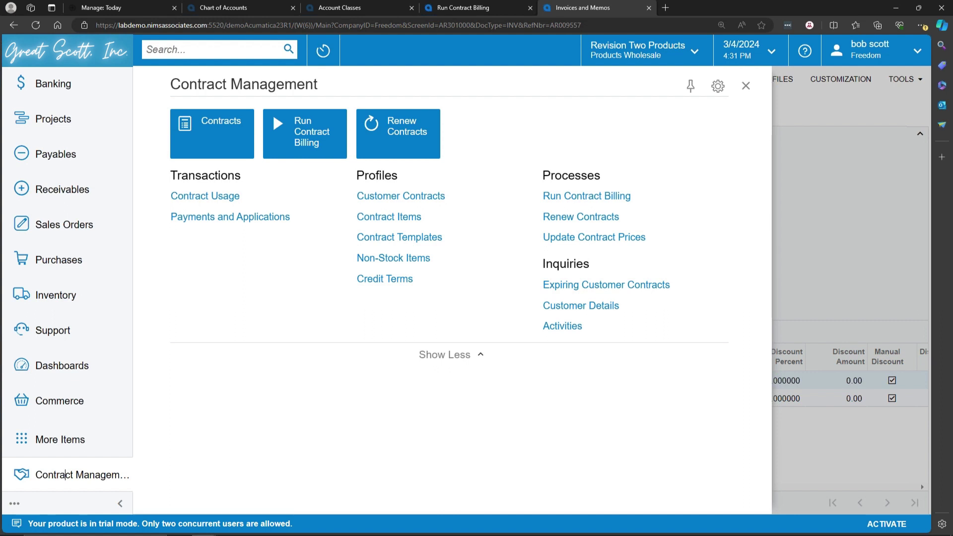
Step: Renew contracts 10SOFTLIC and 10SOFTSAAS with a renewal date of 3/1/2024
{"action": "left_click", "coordinate": [568, 217]}
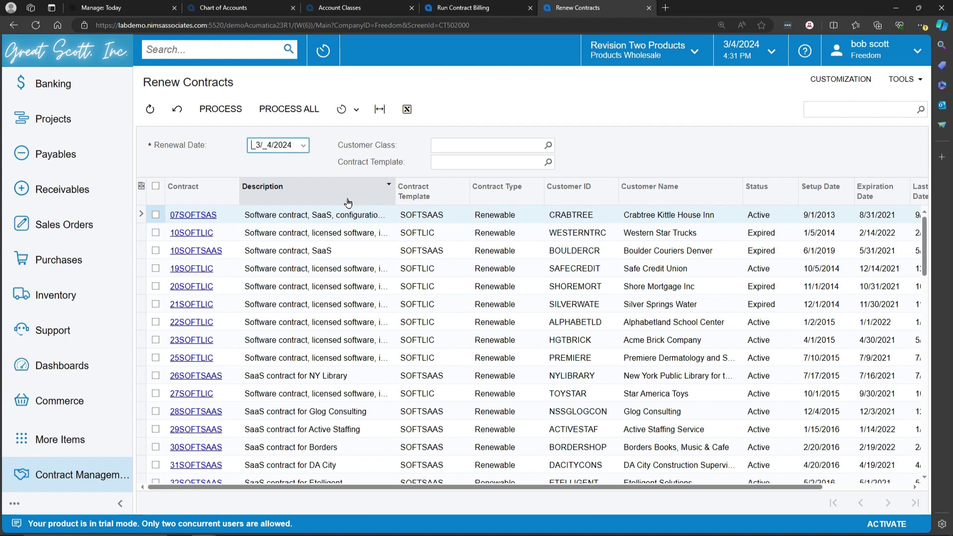
{"action": "left_click", "coordinate": [303, 145]}
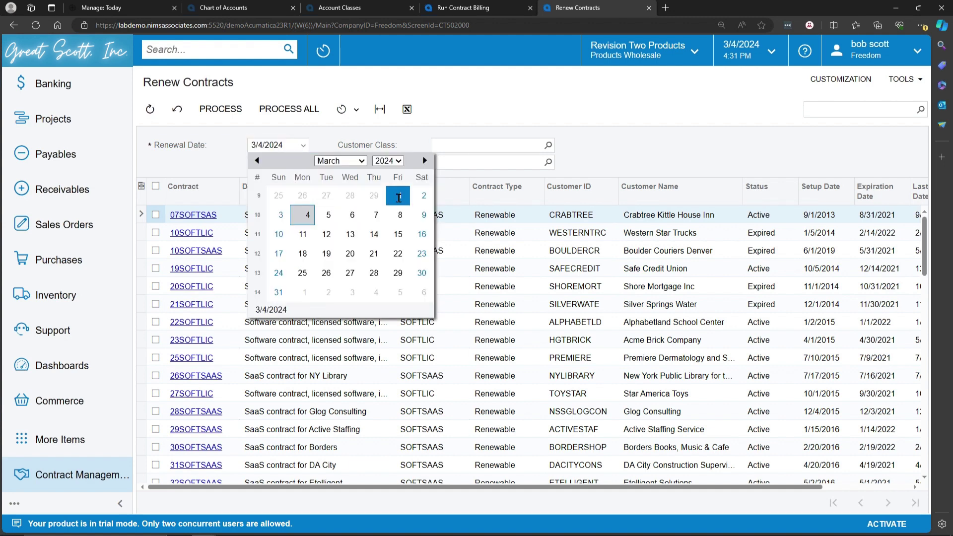
{"action": "left_click", "coordinate": [399, 196]}
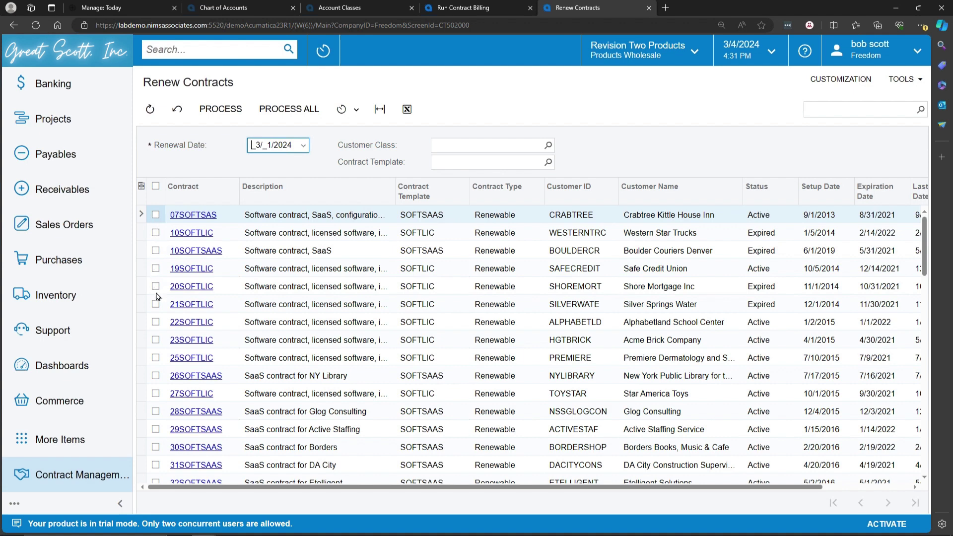
{"action": "left_click", "coordinate": [292, 111]}
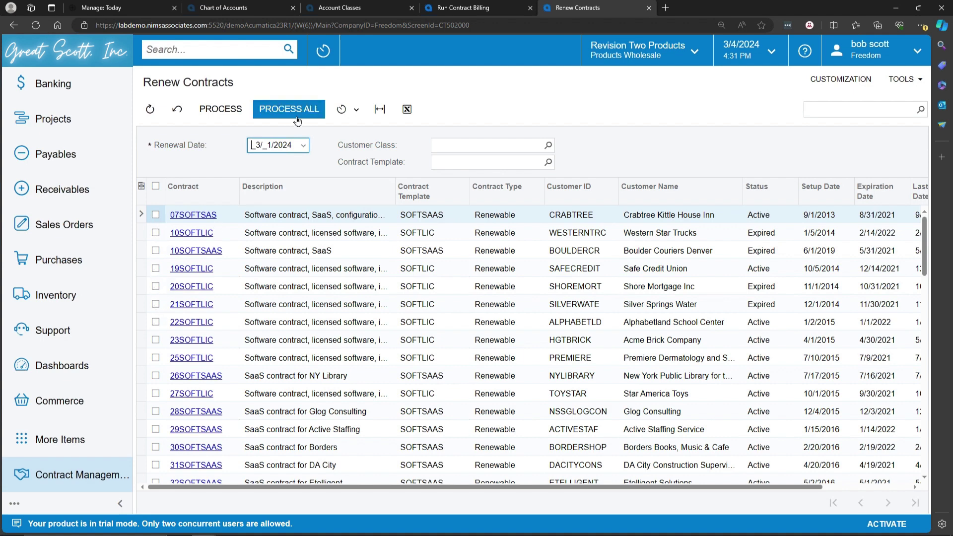
{"action": "left_click", "coordinate": [157, 233]}
{"action": "left_click", "coordinate": [157, 252]}
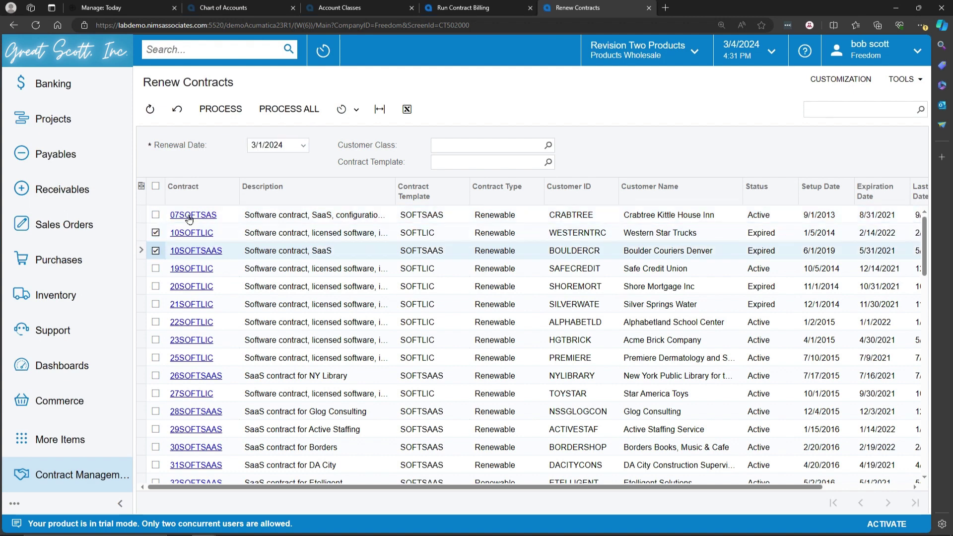
{"action": "left_click", "coordinate": [221, 111]}
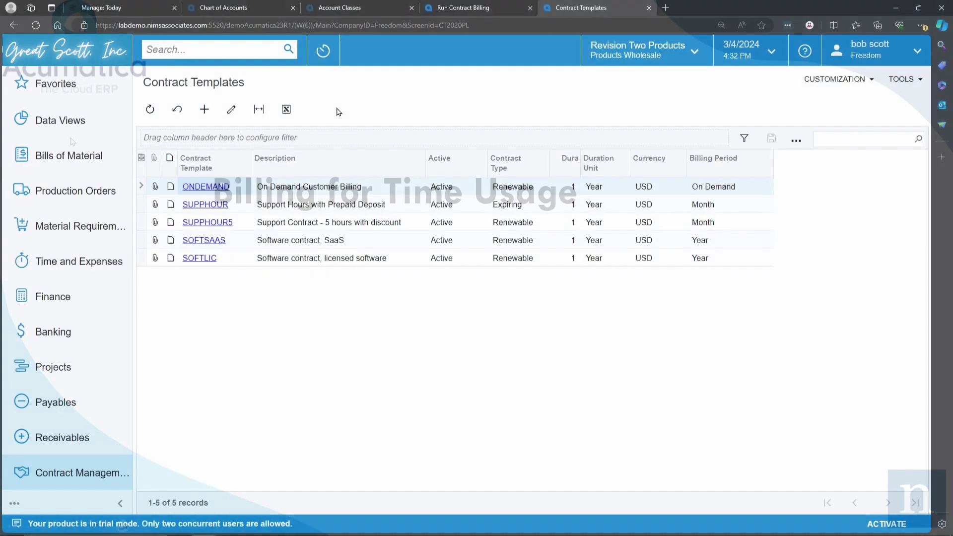
Step: Review the ONDEMAND contract template, then scroll the customer contracts for customers starting with A
{"action": "left_click", "coordinate": [213, 188]}
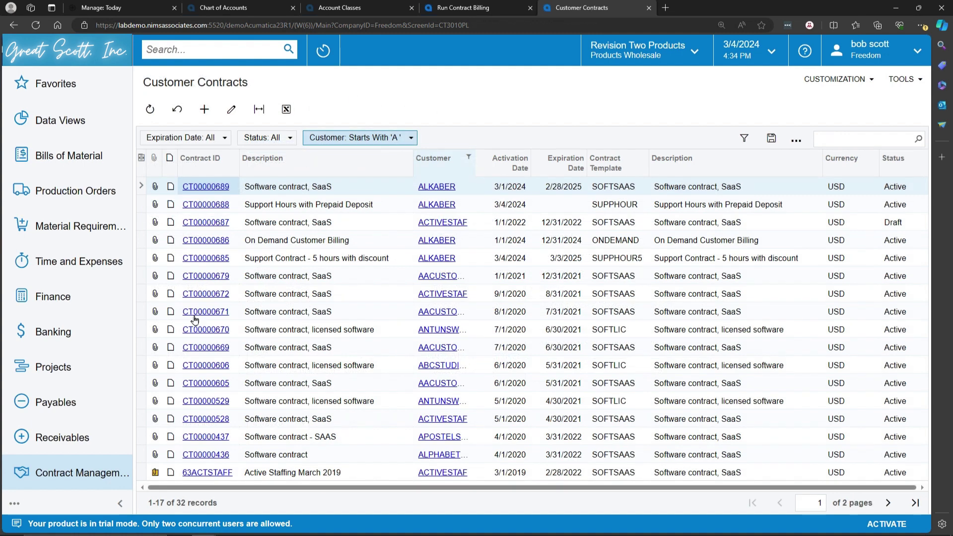
{"action": "scroll", "coordinate": [90, 281], "scroll_direction": "down", "scroll_amount": 4}
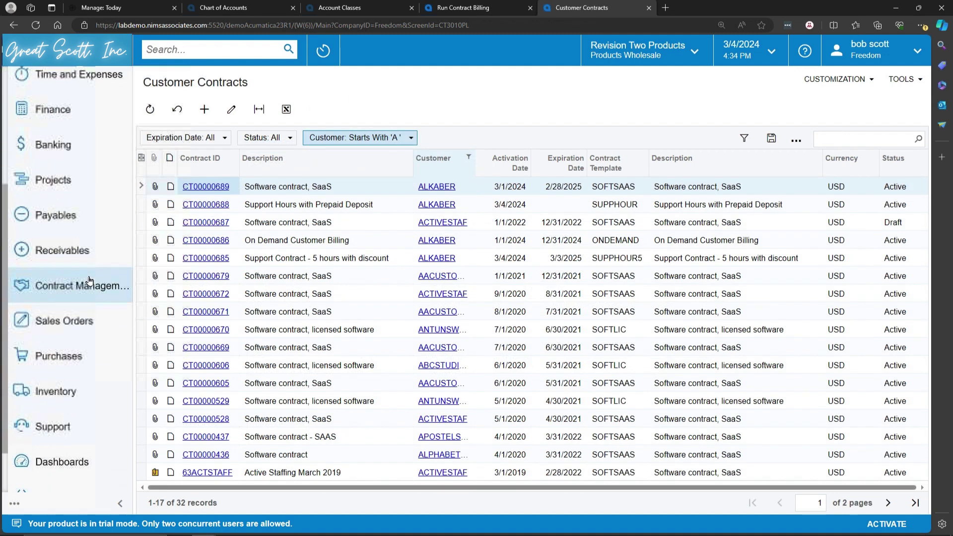
{"action": "scroll", "coordinate": [79, 298], "scroll_direction": "down", "scroll_amount": 1}
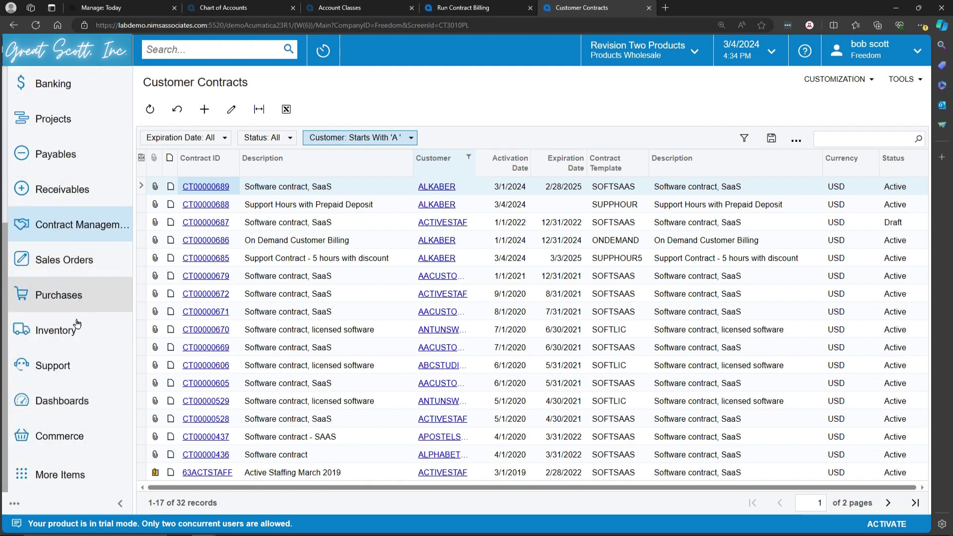
Step: Create a new support case for business account ALKABER with subject 'Support incident'
{"action": "left_click", "coordinate": [64, 373]}
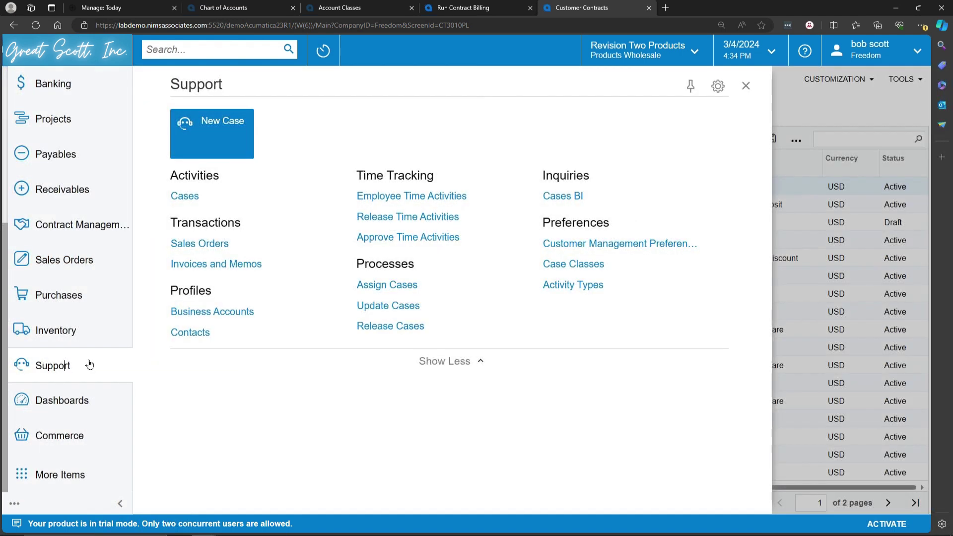
{"action": "left_click", "coordinate": [213, 201]}
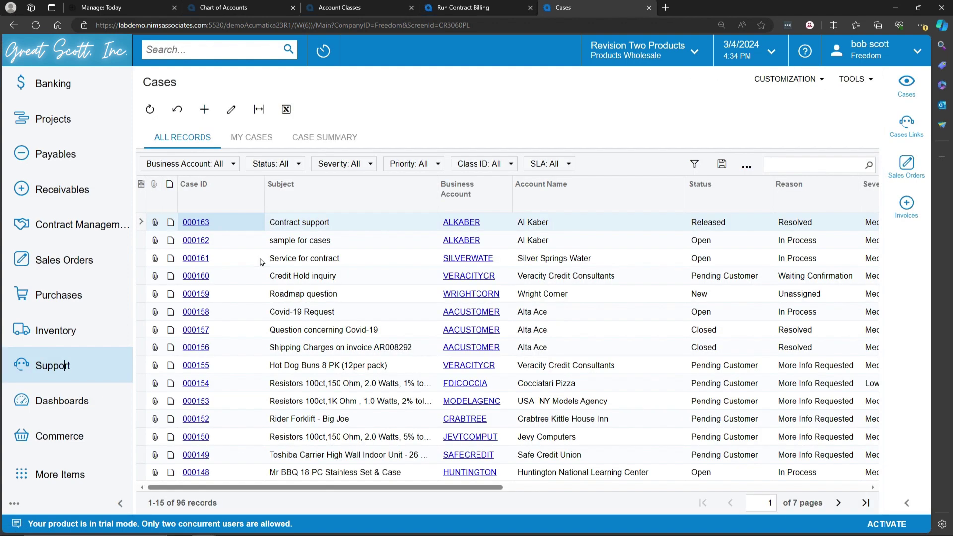
{"action": "left_click", "coordinate": [204, 113]}
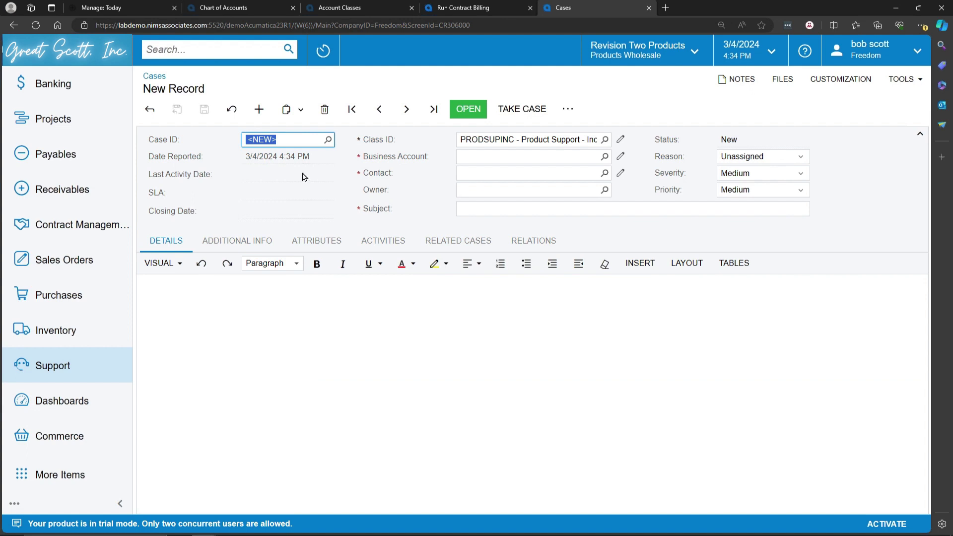
{"action": "left_click", "coordinate": [604, 156]}
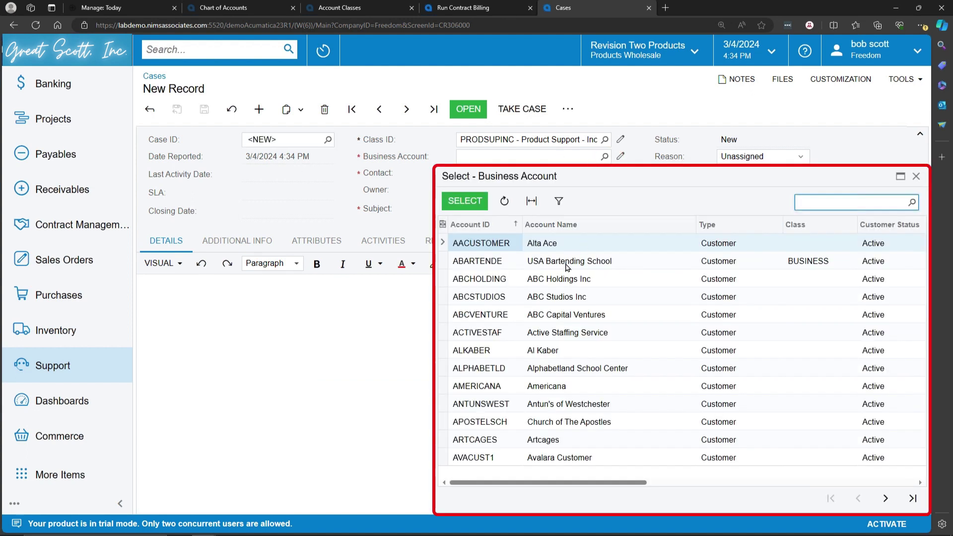
{"action": "double_click", "coordinate": [561, 351]}
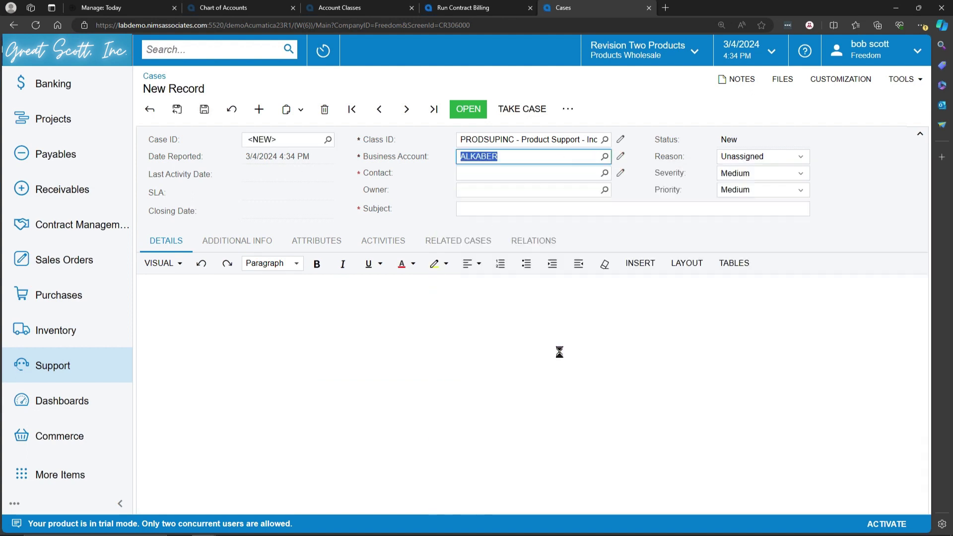
{"action": "left_click", "coordinate": [479, 209]}
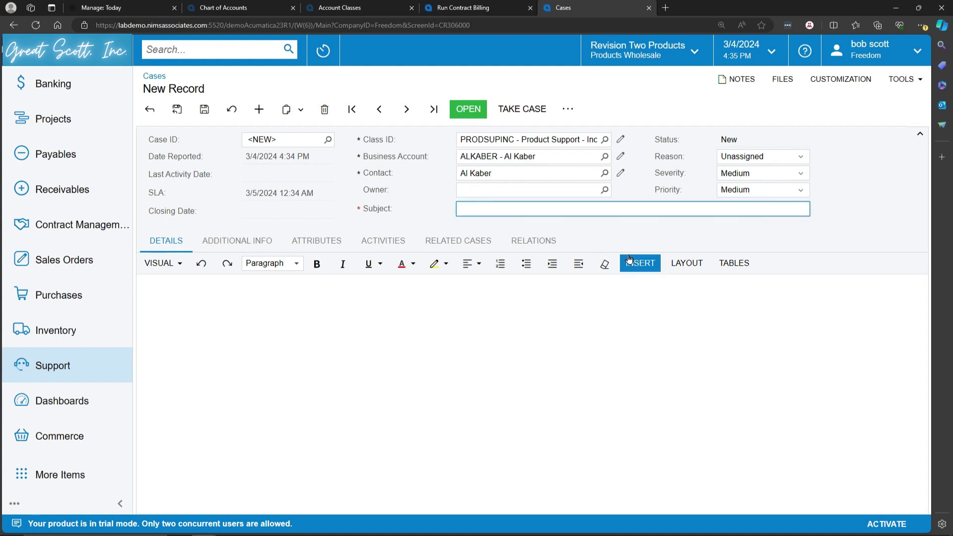
{"action": "type", "text": "Support incident"}
{"action": "left_click", "coordinate": [416, 357]}
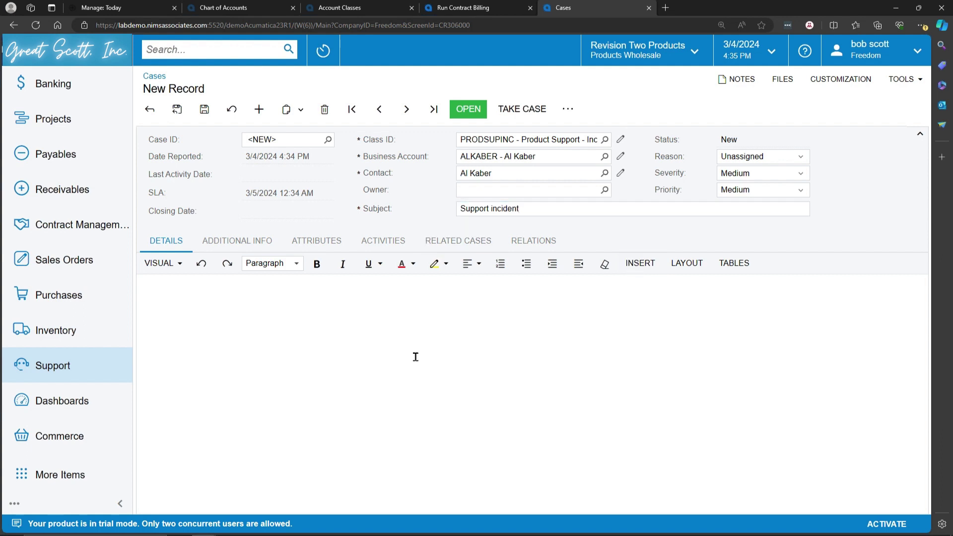
Step: Enter the description 'System down' and link the case to contract CT00000688
{"action": "type", "text": "System down"}
{"action": "left_click", "coordinate": [234, 242]}
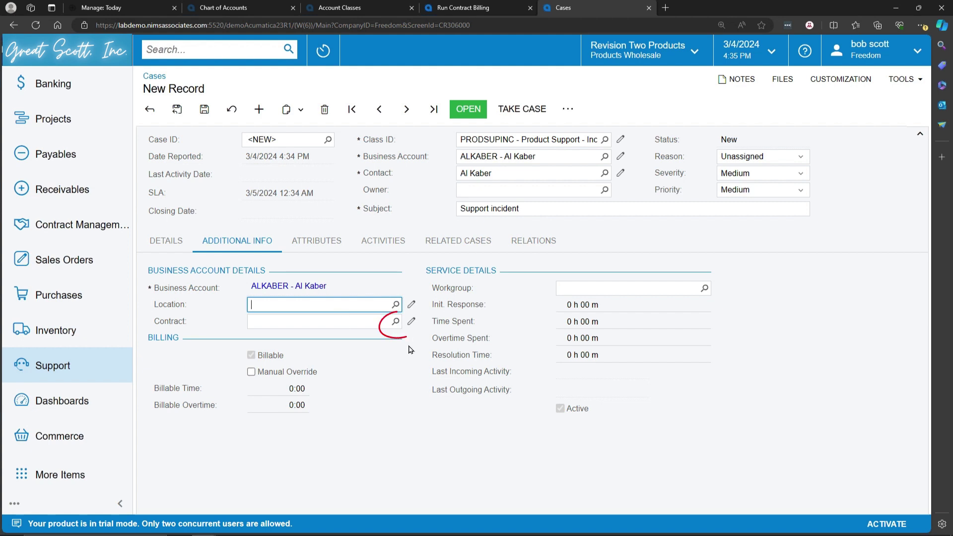
{"action": "left_click", "coordinate": [396, 322]}
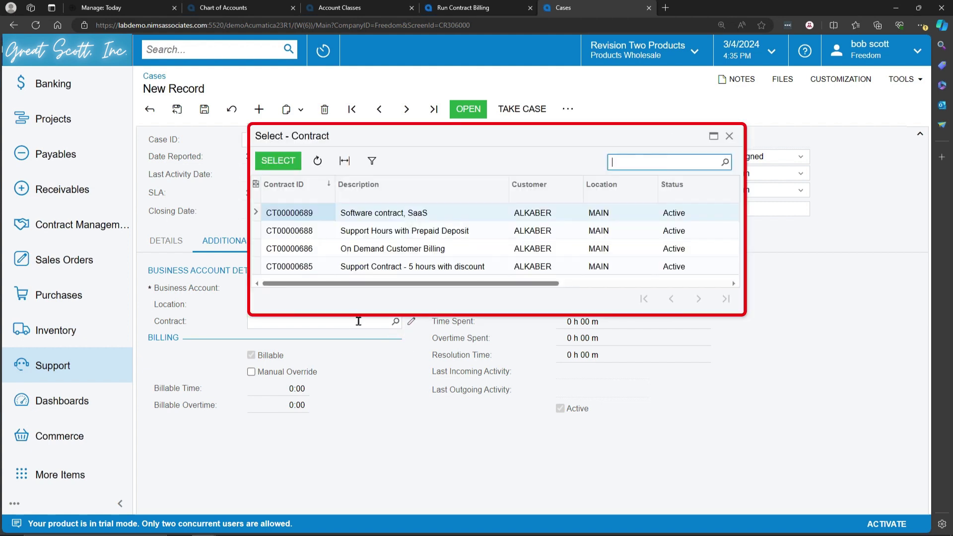
{"action": "double_click", "coordinate": [351, 231]}
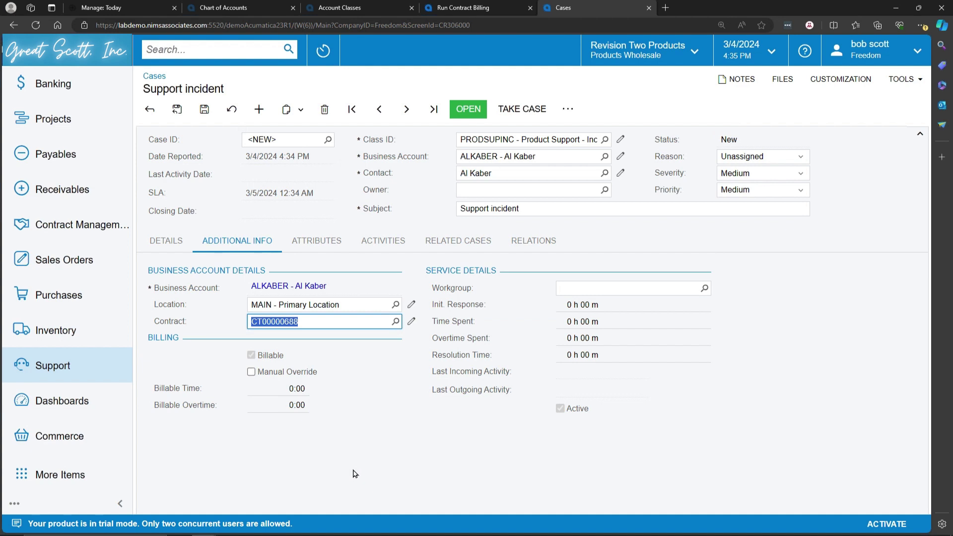
Step: Toggle Manual Override on and back off, leaving the case billable with no override
{"action": "left_click", "coordinate": [251, 372]}
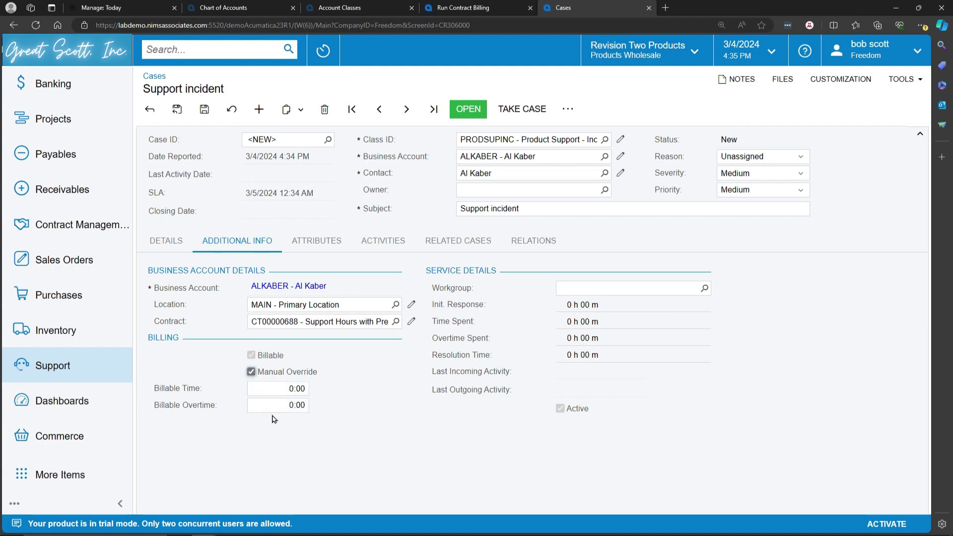
{"action": "left_click", "coordinate": [281, 391]}
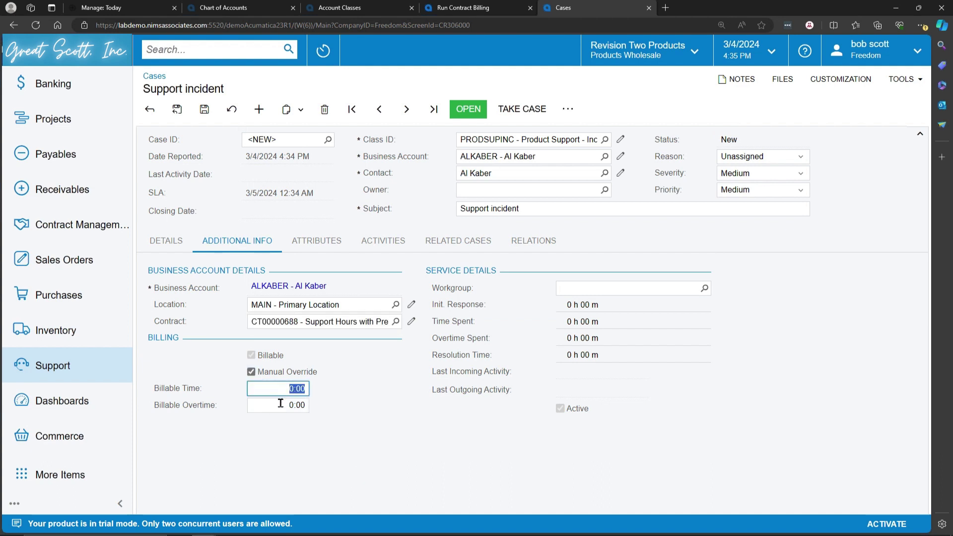
{"action": "left_click", "coordinate": [280, 404]}
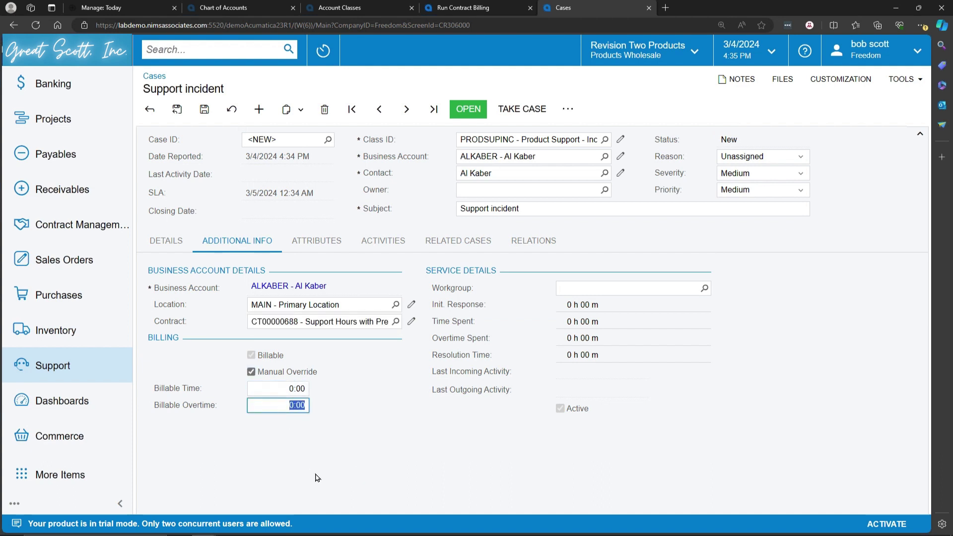
{"action": "left_click", "coordinate": [251, 372]}
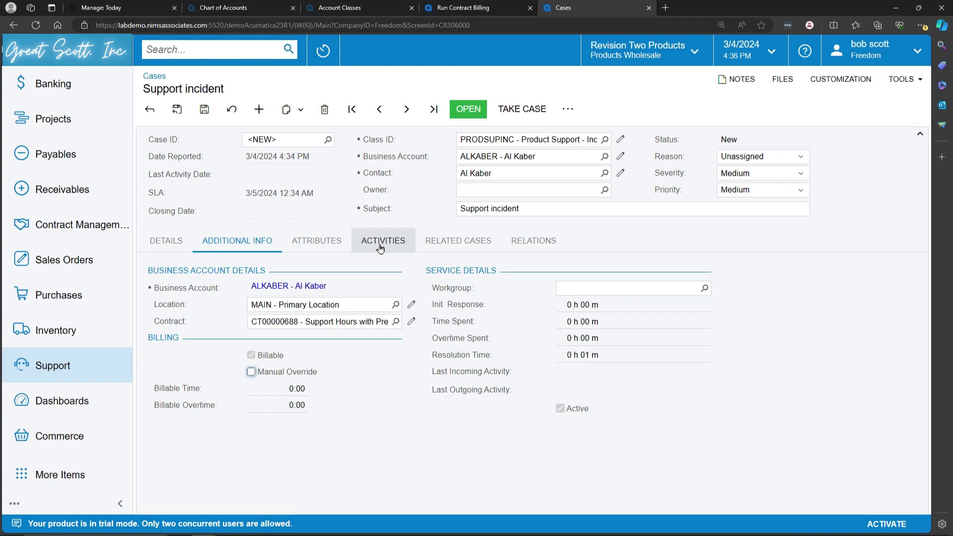
Step: Save the case and create a Work Item activity summarized 'Work related to down server'
{"action": "left_click", "coordinate": [381, 243]}
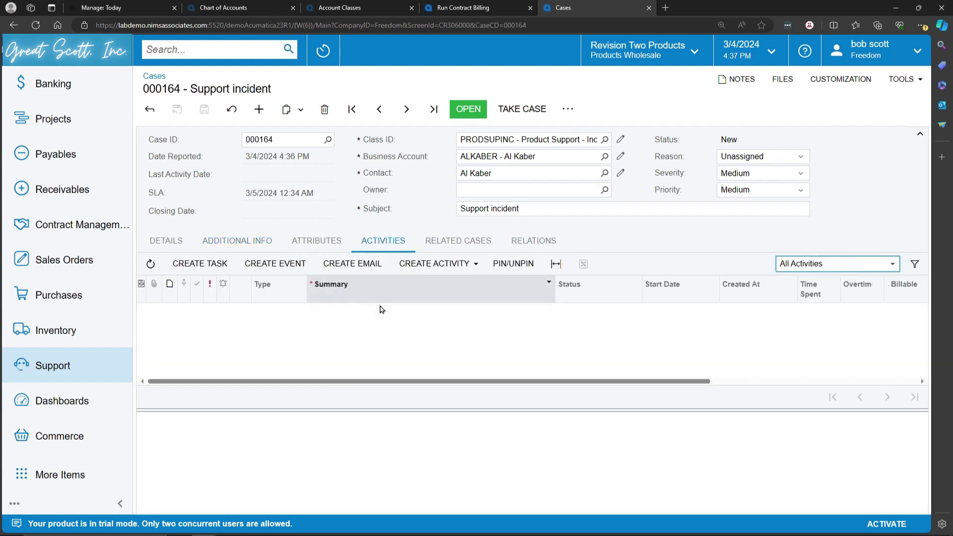
{"action": "left_click", "coordinate": [476, 265]}
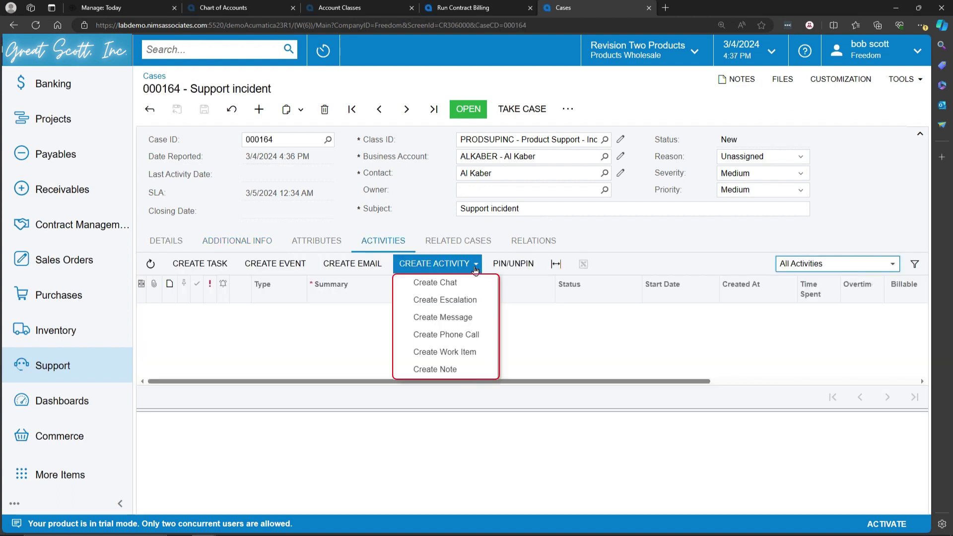
{"action": "left_click", "coordinate": [450, 354]}
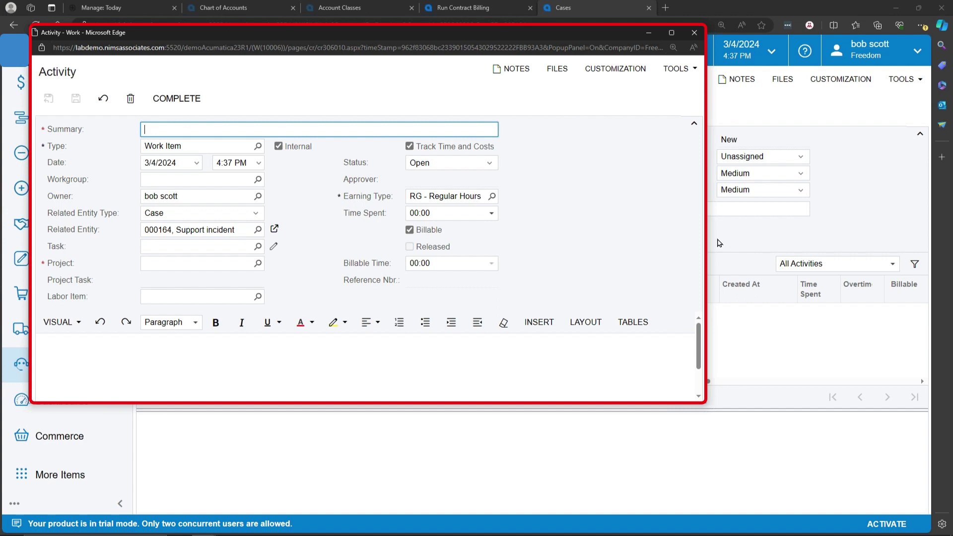
{"action": "type", "text": "Work related to down server"}
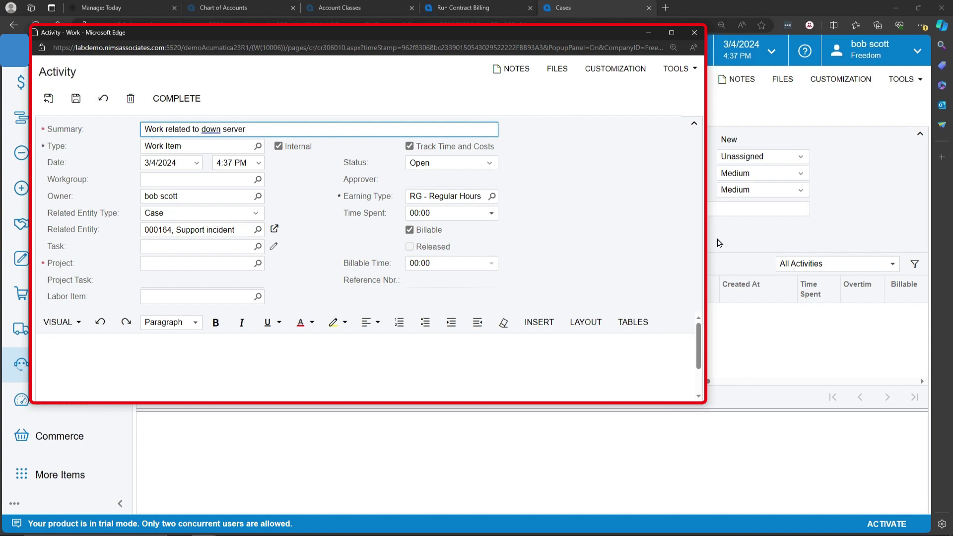
Step: Set the work item's project to X and its time spent to 02:00
{"action": "left_click", "coordinate": [233, 264]}
{"action": "type", "text": "x"}
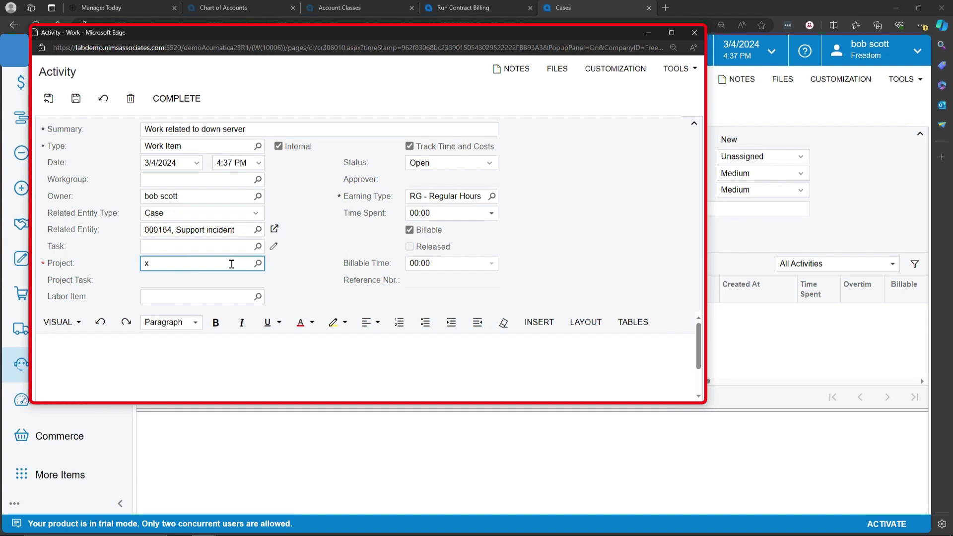
{"action": "key", "text": "Tab"}
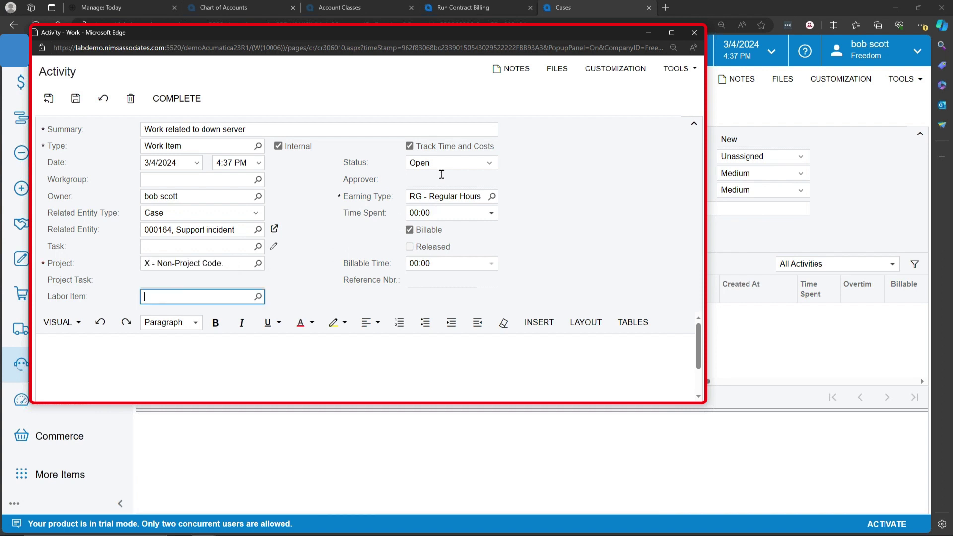
{"action": "left_click", "coordinate": [438, 213]}
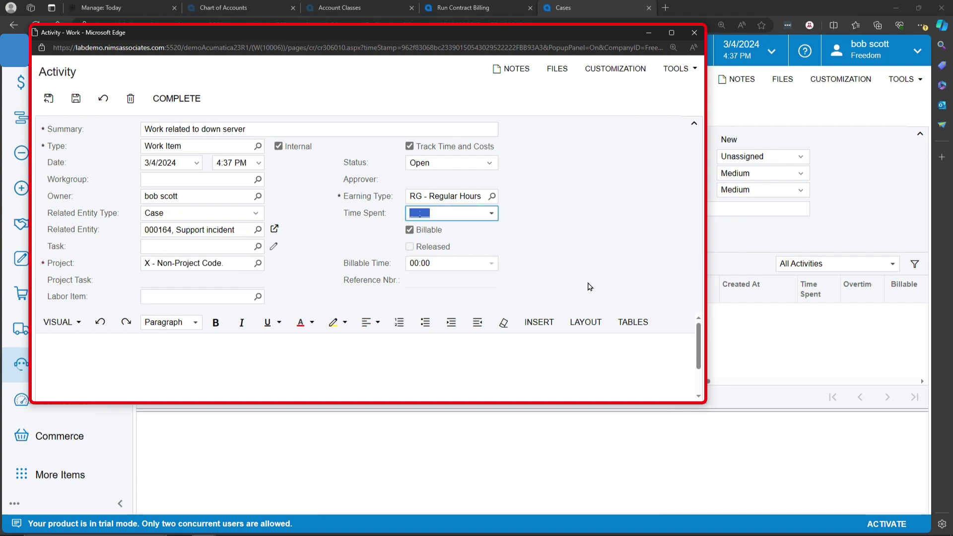
{"action": "type", "text": "0200"}
{"action": "key", "text": "Tab"}
{"action": "left_click", "coordinate": [439, 264]}
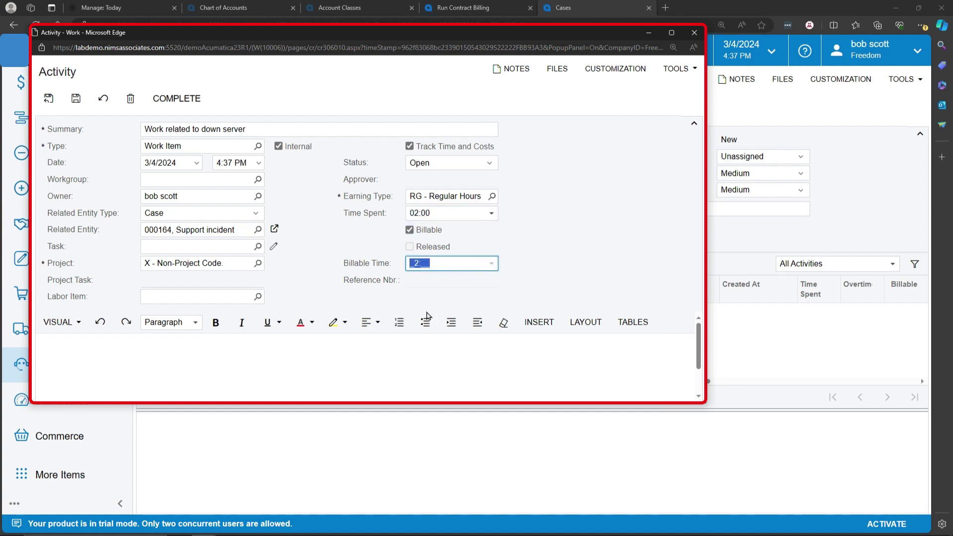
Step: Describe the work as 'Rebooted the server. All appears well', then save and close it
{"action": "left_click", "coordinate": [307, 367]}
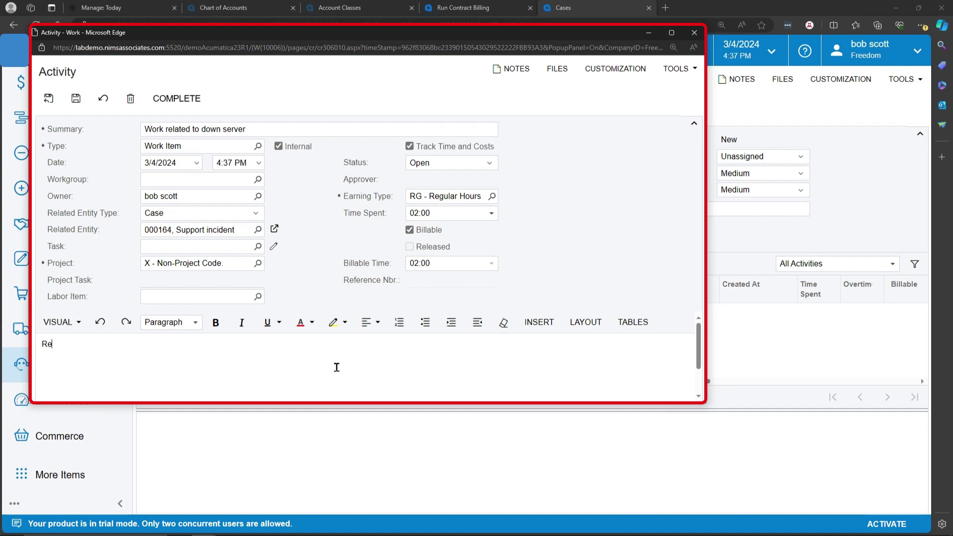
{"action": "type", "text": "Rebooted the server. "}
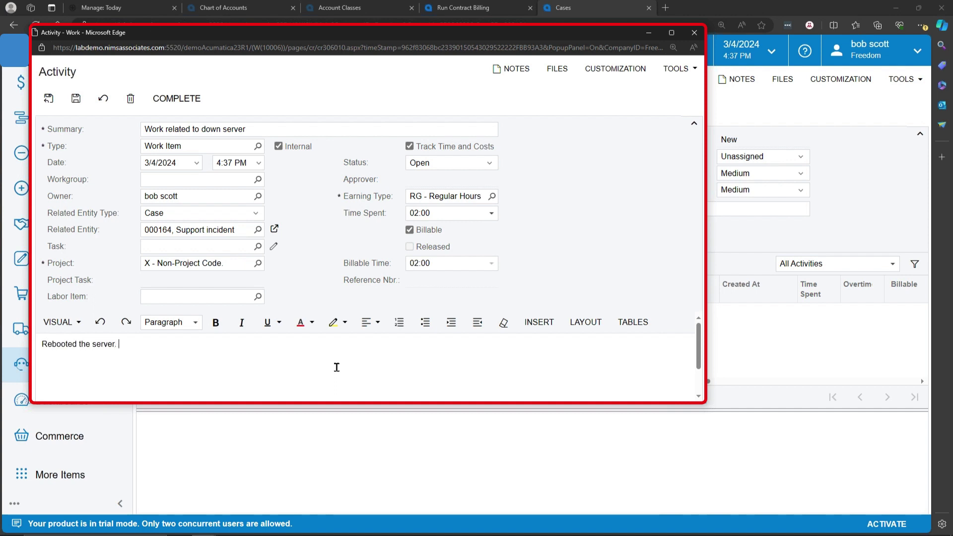
{"action": "type", "text": "All appears well"}
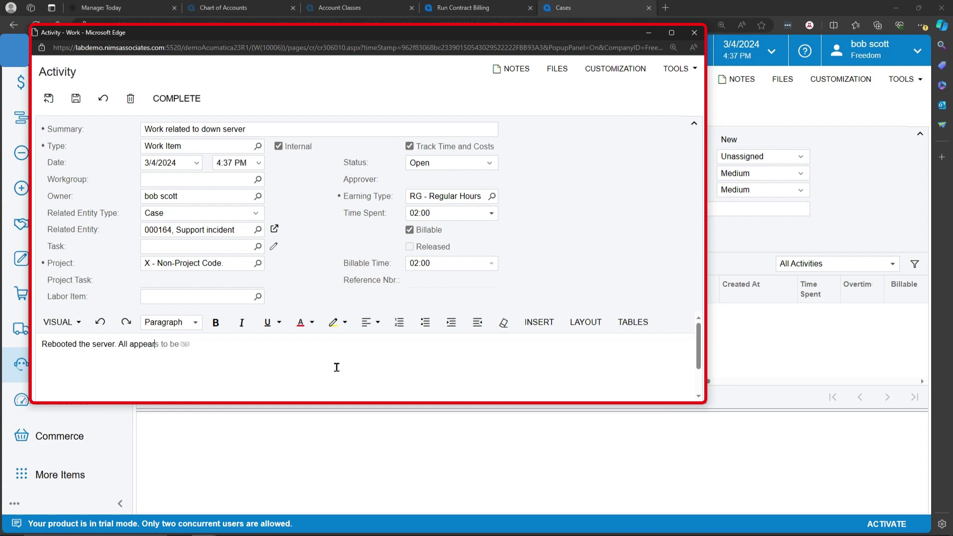
{"action": "left_click", "coordinate": [76, 98]}
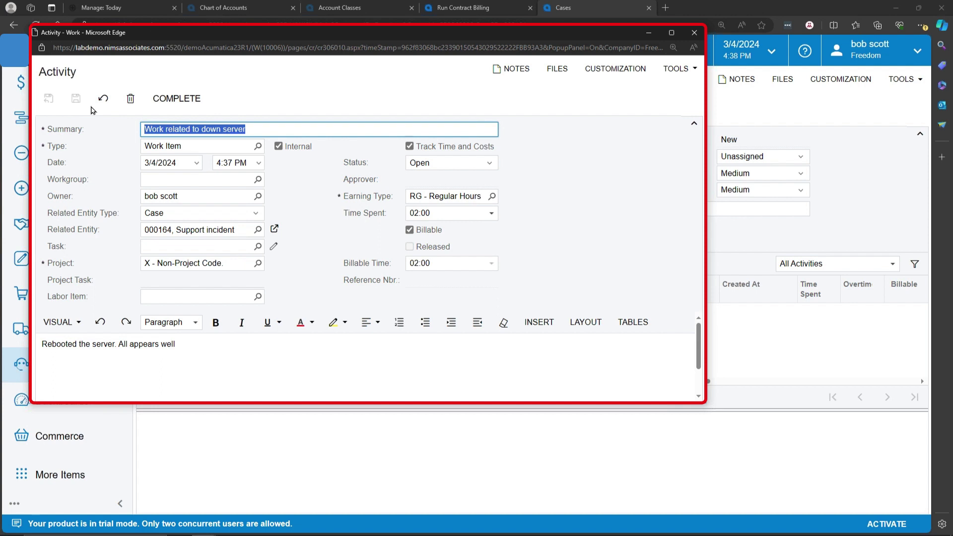
{"action": "left_click", "coordinate": [694, 32]}
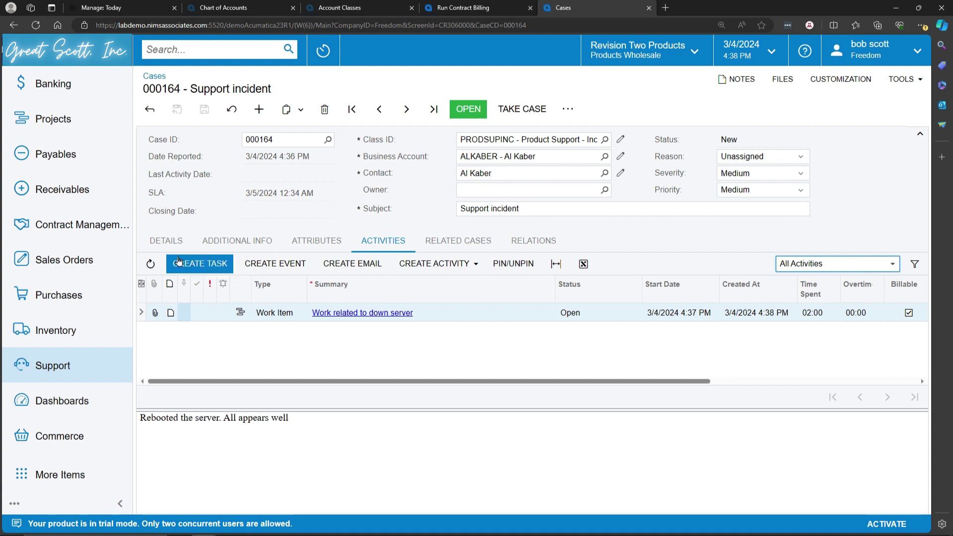
Step: Check the case's contract and billable time, then mark the down-server work item Completed
{"action": "left_click", "coordinate": [168, 242]}
{"action": "left_click", "coordinate": [198, 243]}
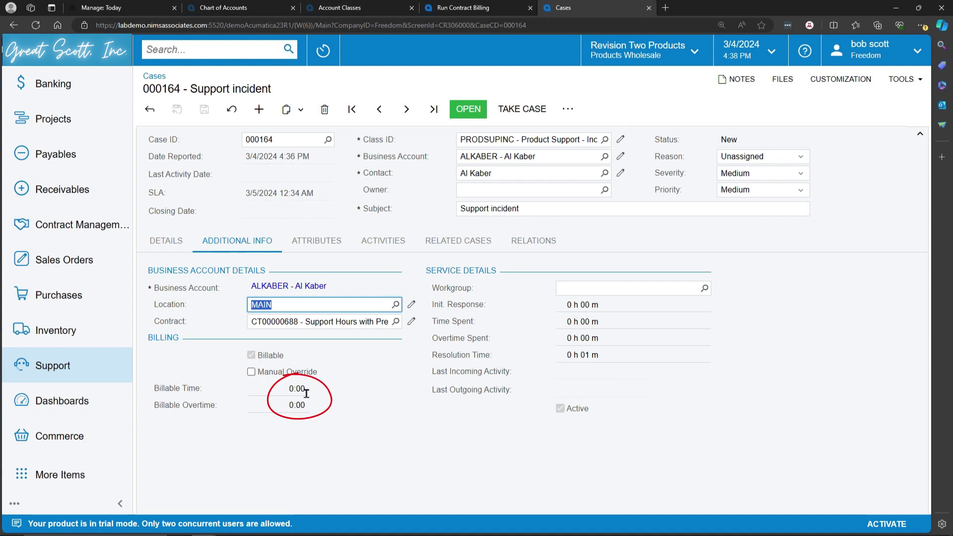
{"action": "left_click", "coordinate": [395, 242]}
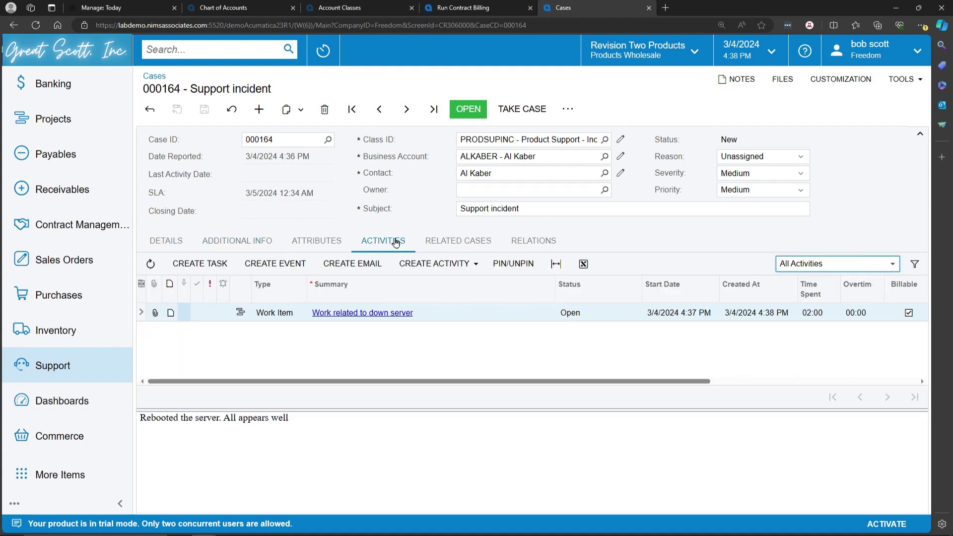
{"action": "left_click", "coordinate": [382, 318]}
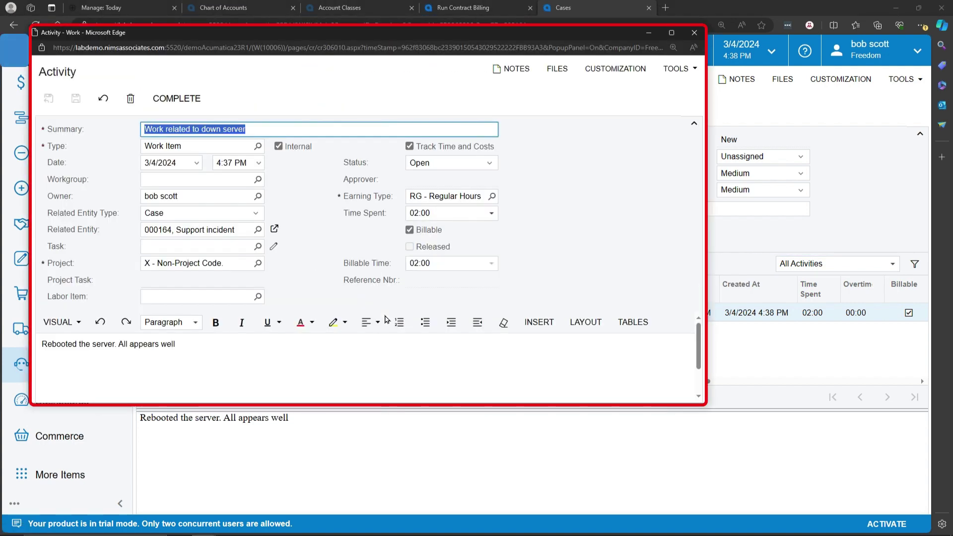
{"action": "left_click", "coordinate": [180, 100]}
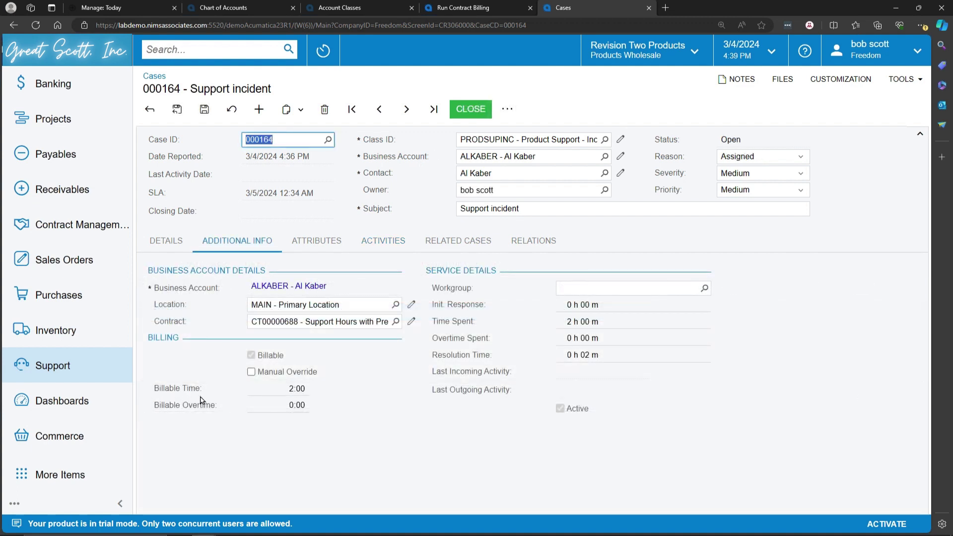
Step: Close case 000164 as resolved and release it, then bring up the Support menu
{"action": "left_click", "coordinate": [478, 114]}
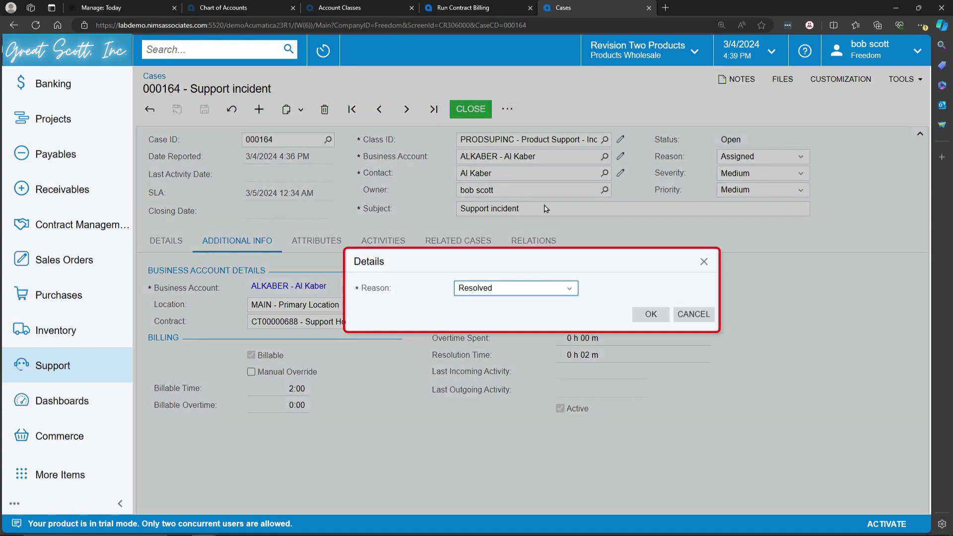
{"action": "left_click", "coordinate": [650, 318]}
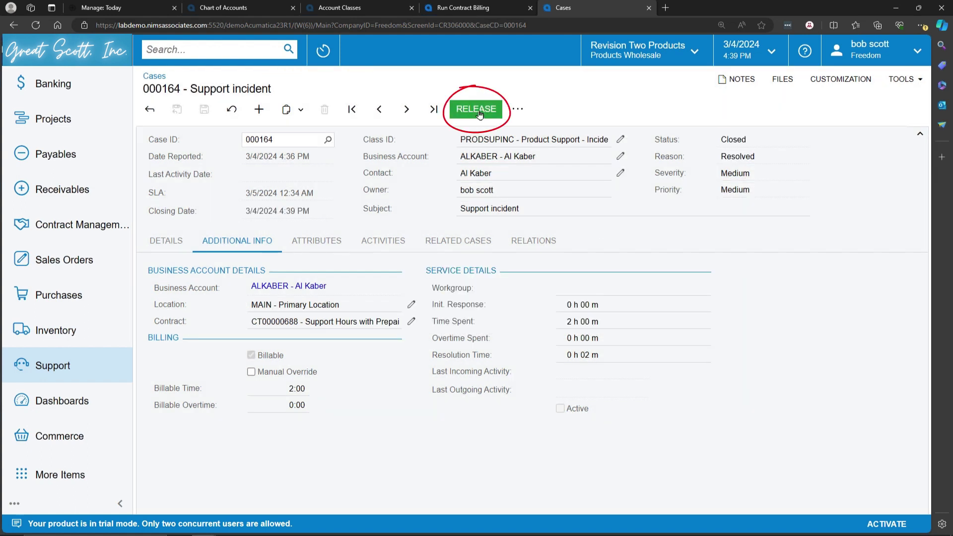
{"action": "left_click", "coordinate": [479, 111]}
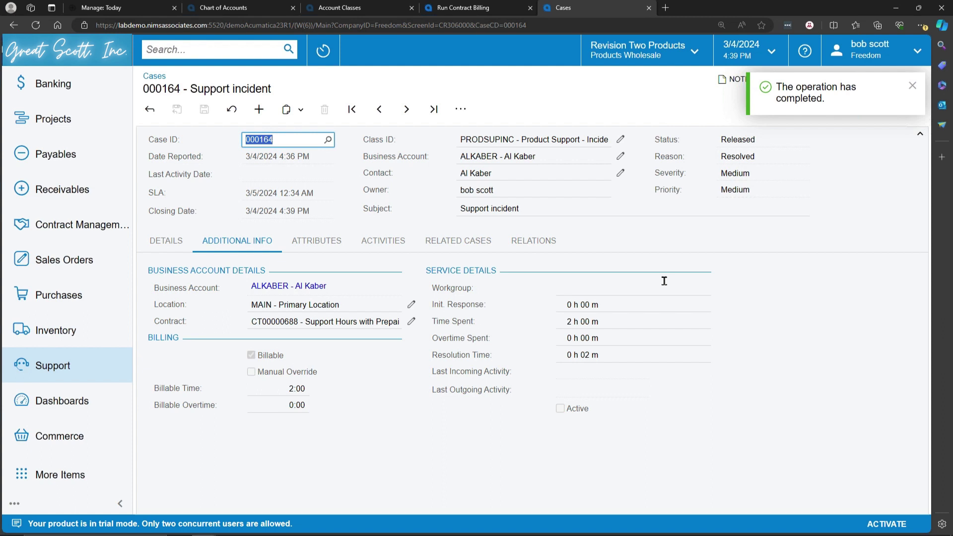
{"action": "left_click", "coordinate": [913, 85]}
{"action": "left_click", "coordinate": [53, 365]}
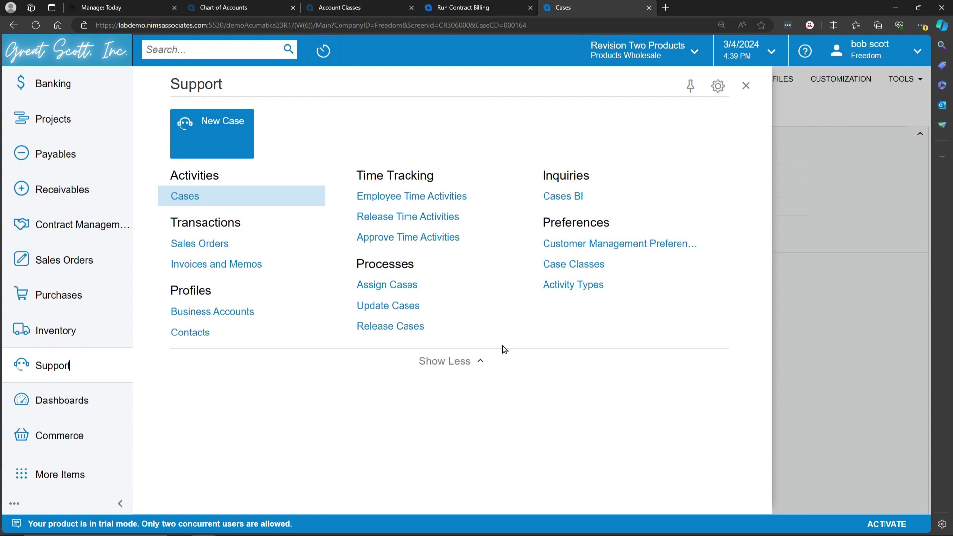
Step: Add a 3/5/2024 Employee Time Activities row for the Contract case task, project X, with 04:00 spent
{"action": "left_click", "coordinate": [413, 197]}
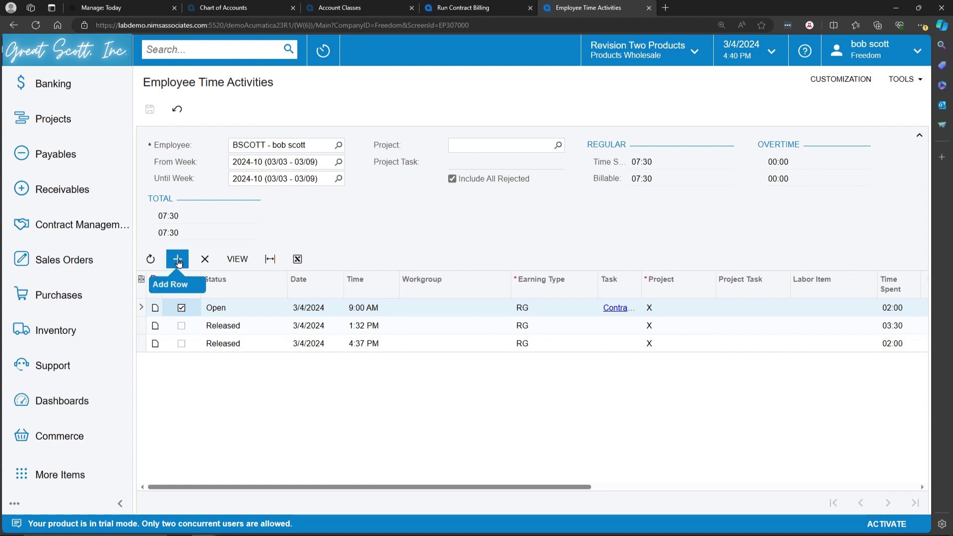
{"action": "left_click", "coordinate": [177, 259]}
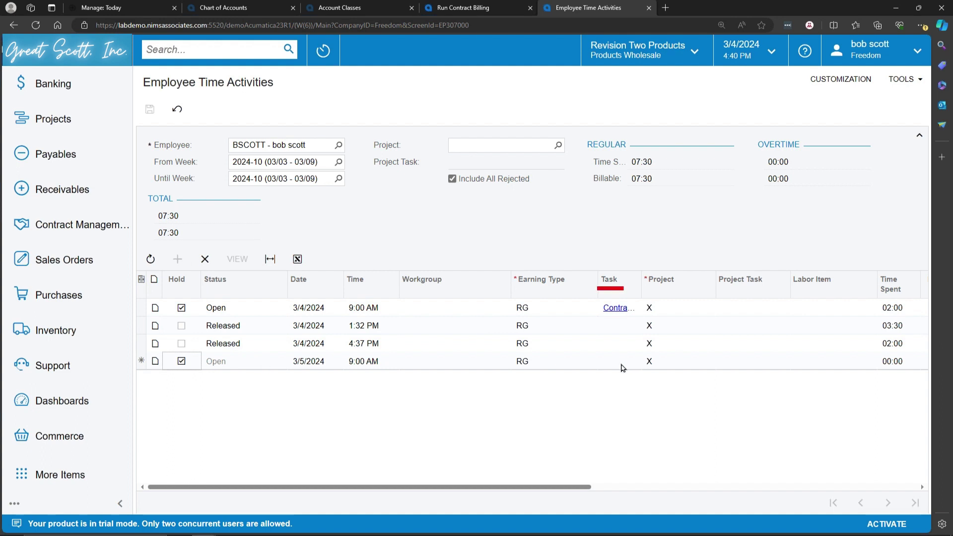
{"action": "left_click_drag", "start_coordinate": [564, 488], "coordinate": [848, 521]}
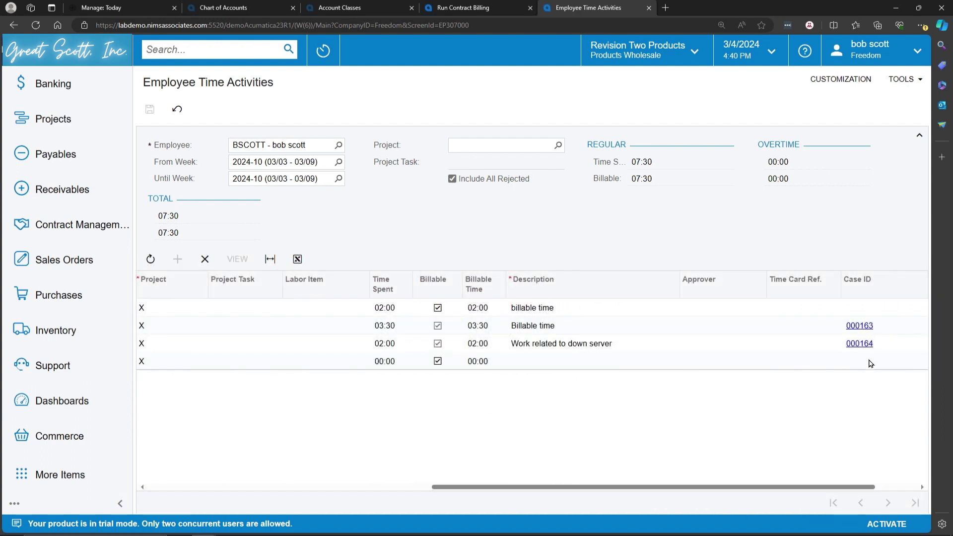
{"action": "mouse_move", "coordinate": [738, 489]}
{"action": "left_mouse_down"}
{"action": "mouse_move", "coordinate": [543, 477]}
{"action": "mouse_move", "coordinate": [494, 453]}
{"action": "left_mouse_up"}
{"action": "left_click", "coordinate": [562, 361]}
{"action": "left_click", "coordinate": [571, 361]}
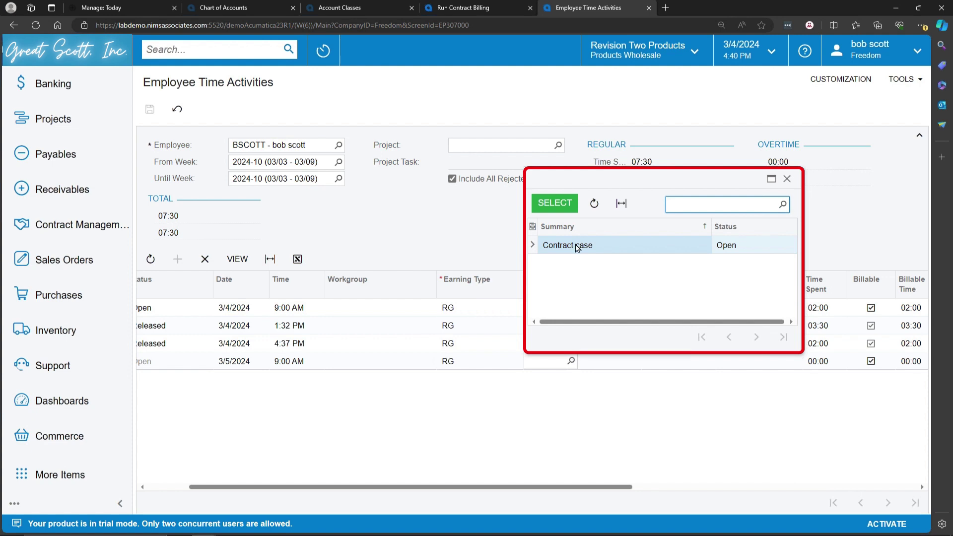
{"action": "double_click", "coordinate": [578, 248]}
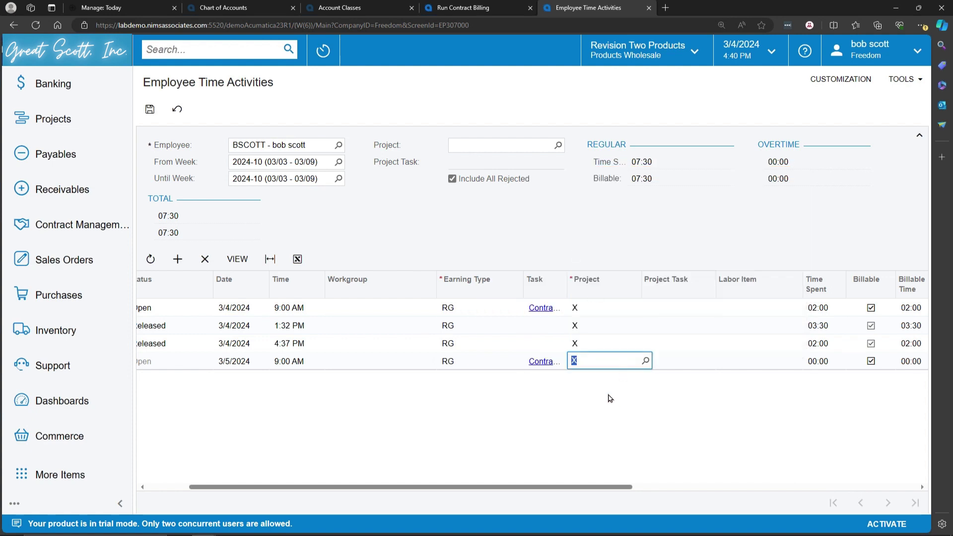
{"action": "left_click", "coordinate": [830, 363]}
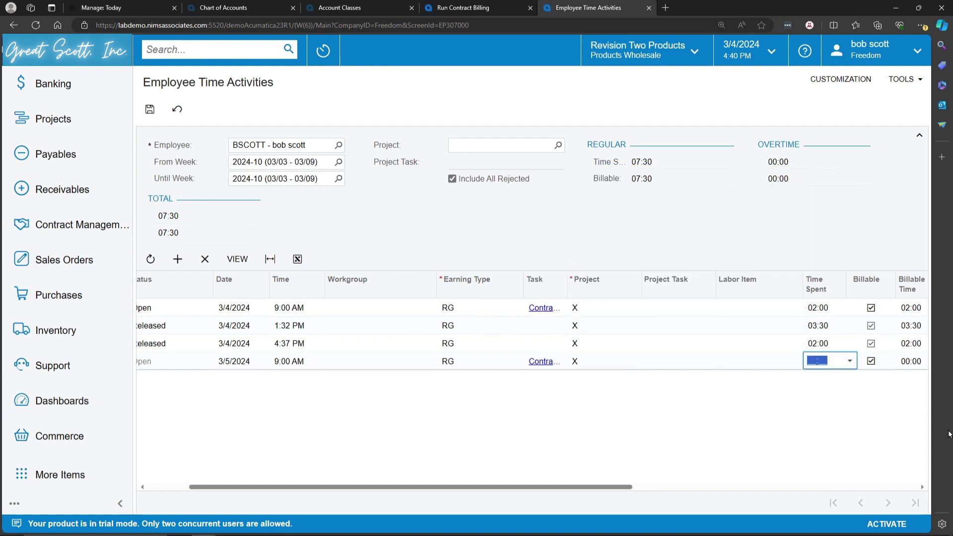
{"action": "type", "text": "0400"}
{"action": "key", "text": "Tab"}
{"action": "key", "text": "Tab"}
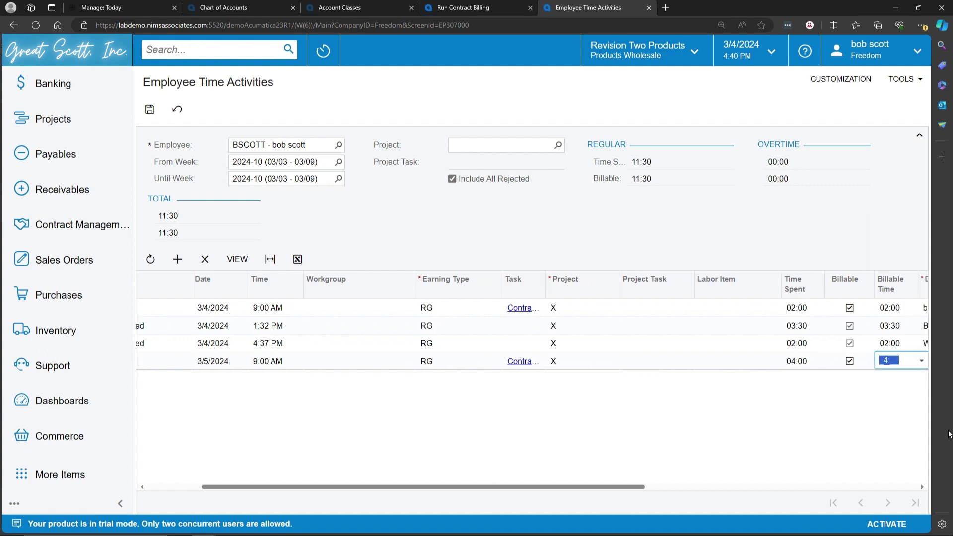